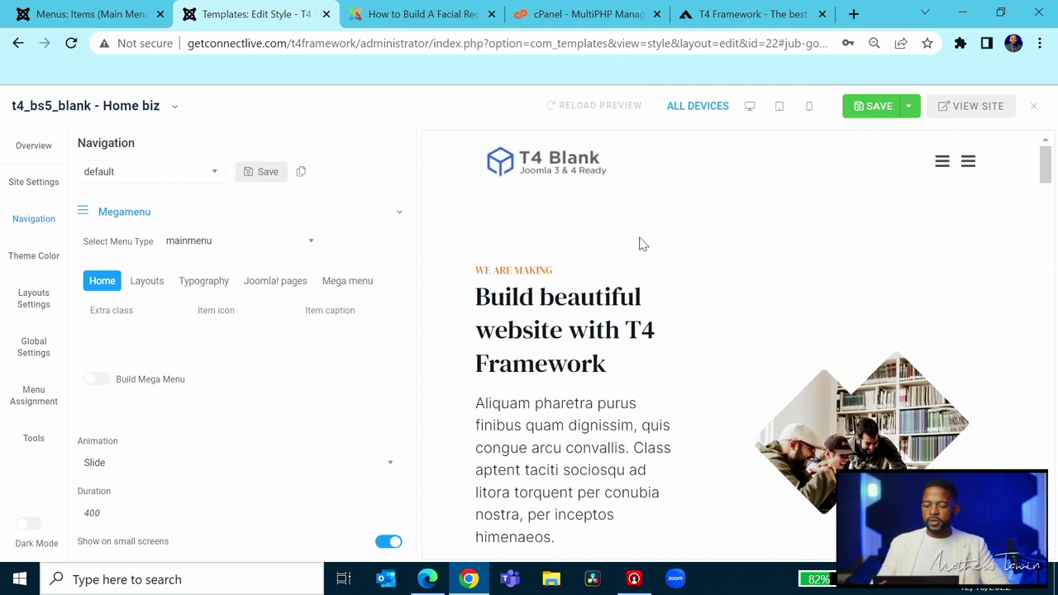
Step: Review the megamenu settings of the Layouts and Typography items and view the Mega menu and Layouts dropdowns on the live home page
click(147, 283)
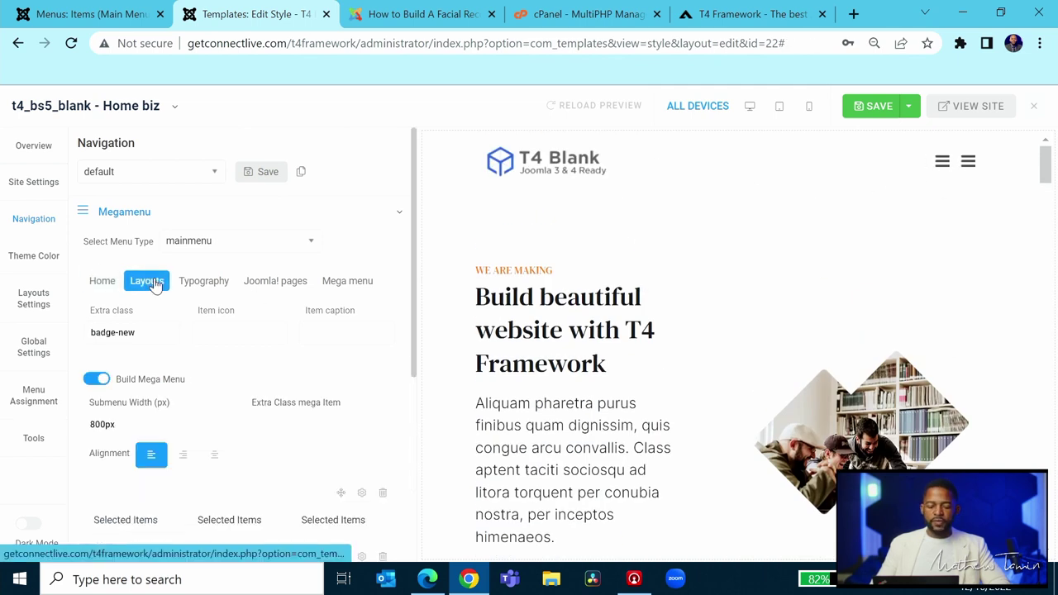
click(201, 285)
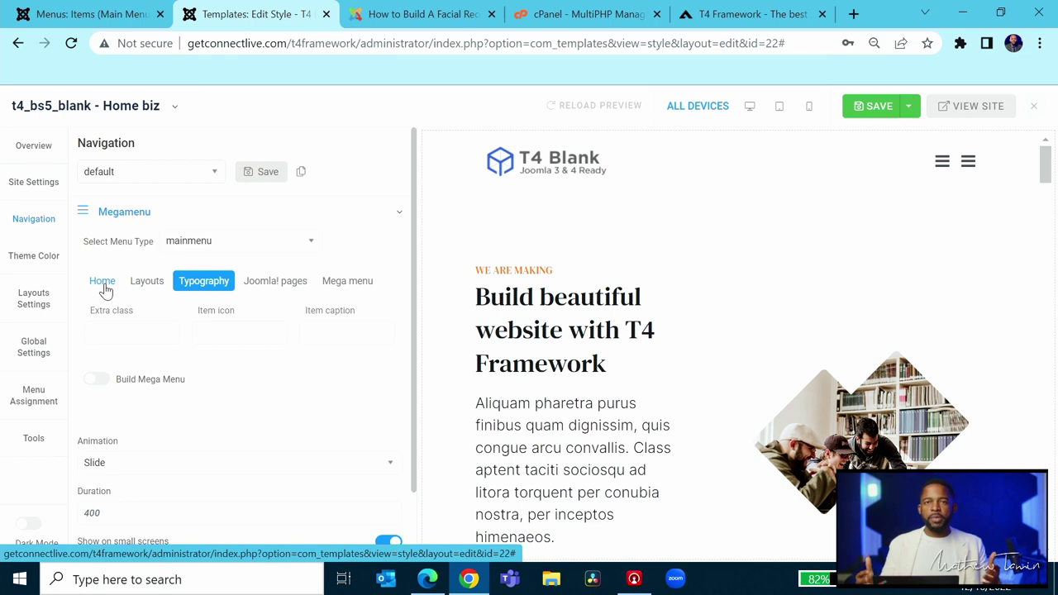
click(418, 16)
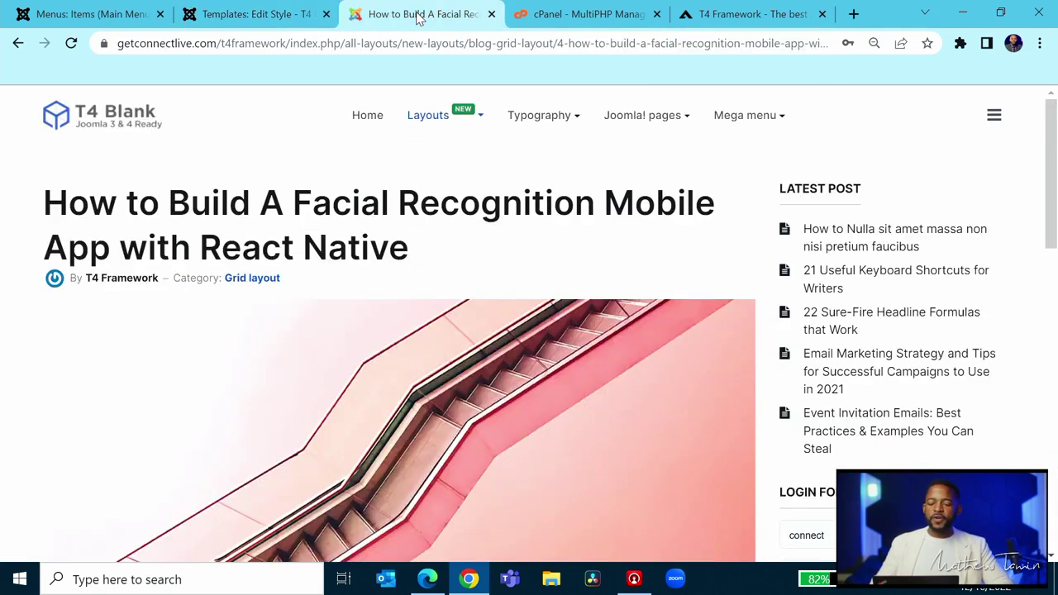
click(147, 119)
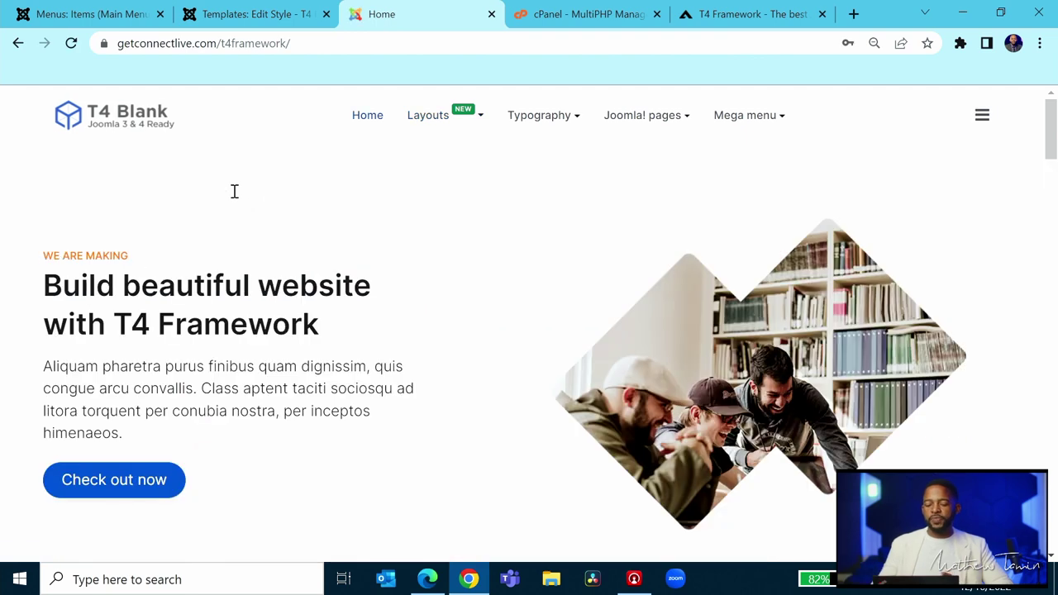
mouse_move(776, 127)
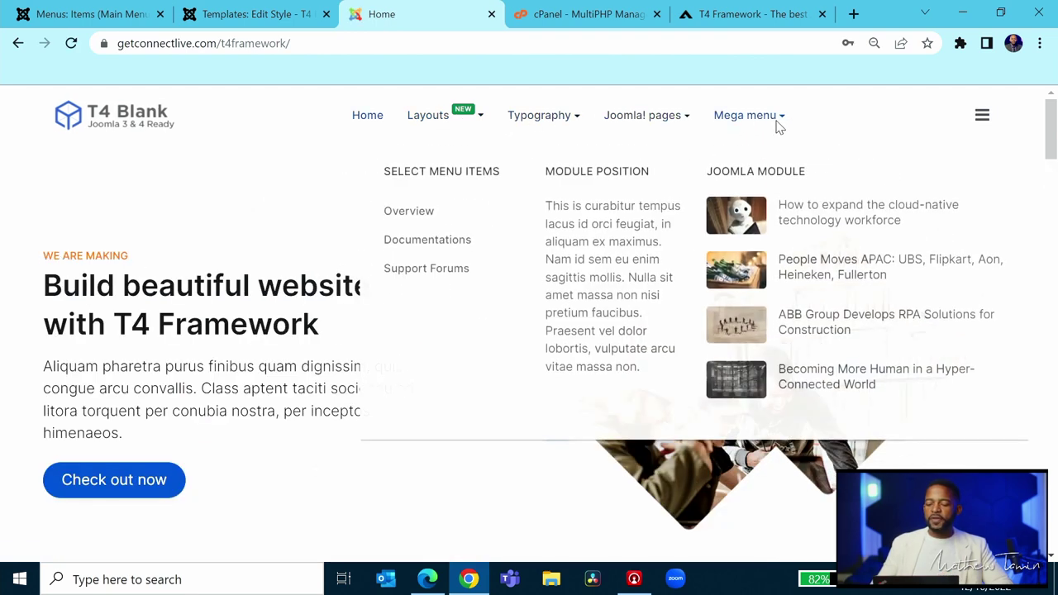
mouse_move(432, 125)
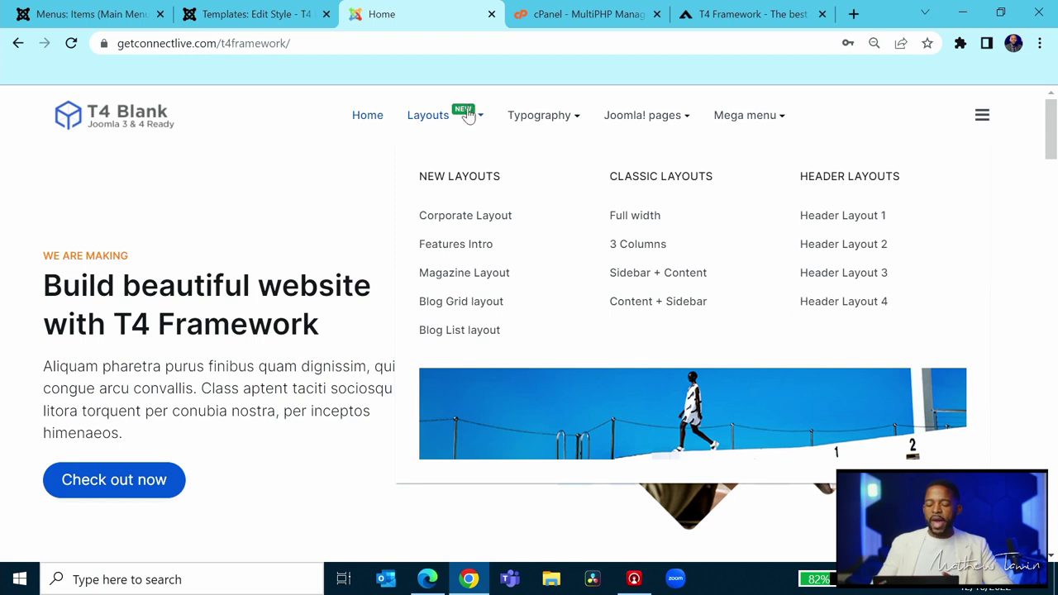
Step: Compare the Layouts item's extra class in the template's megamenu settings with its badge on the live site
click(259, 19)
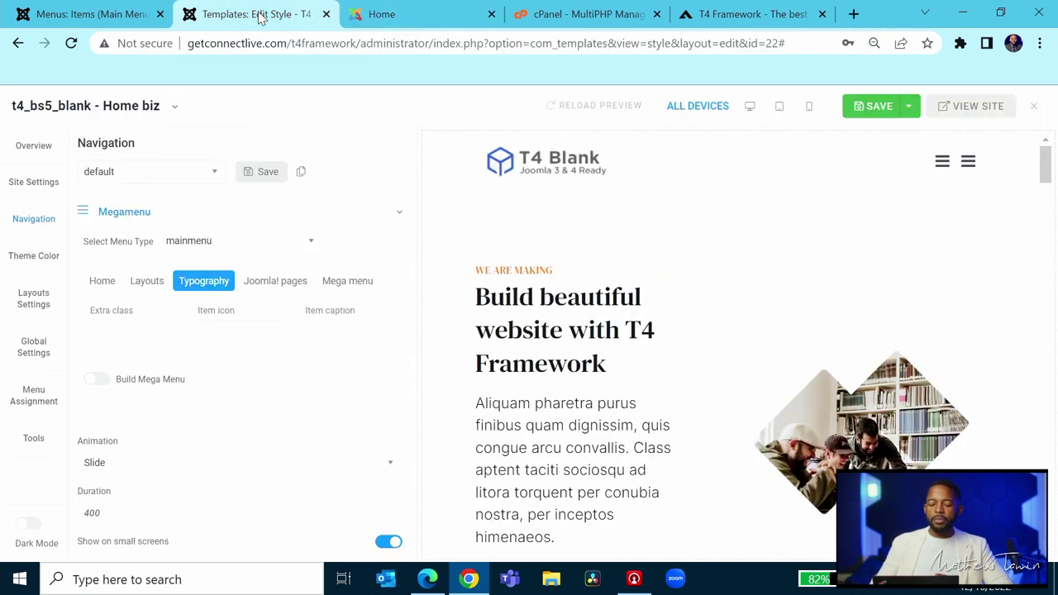
click(146, 281)
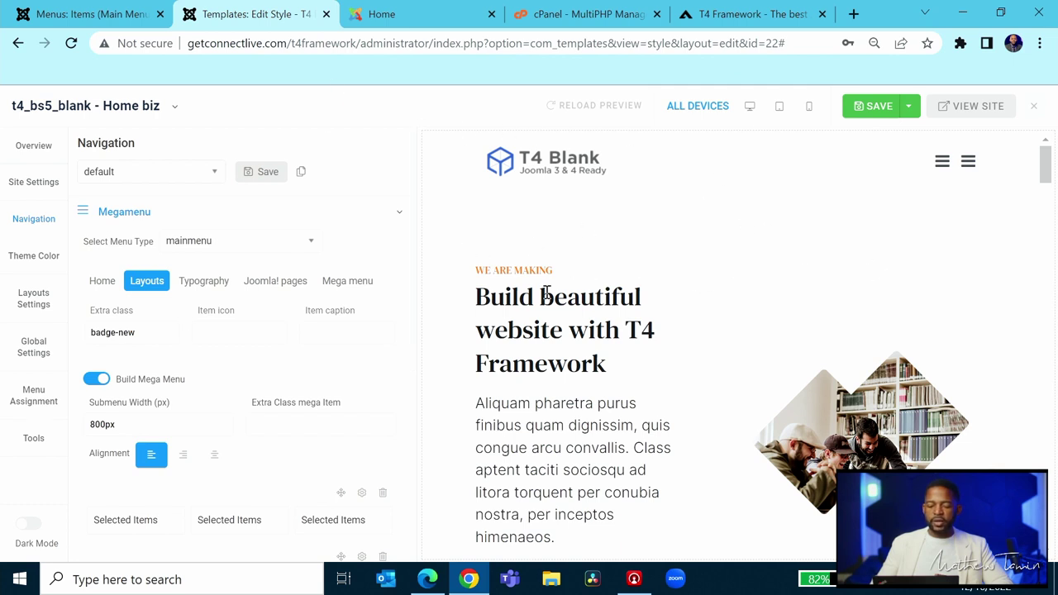
click(380, 14)
mouse_move(453, 115)
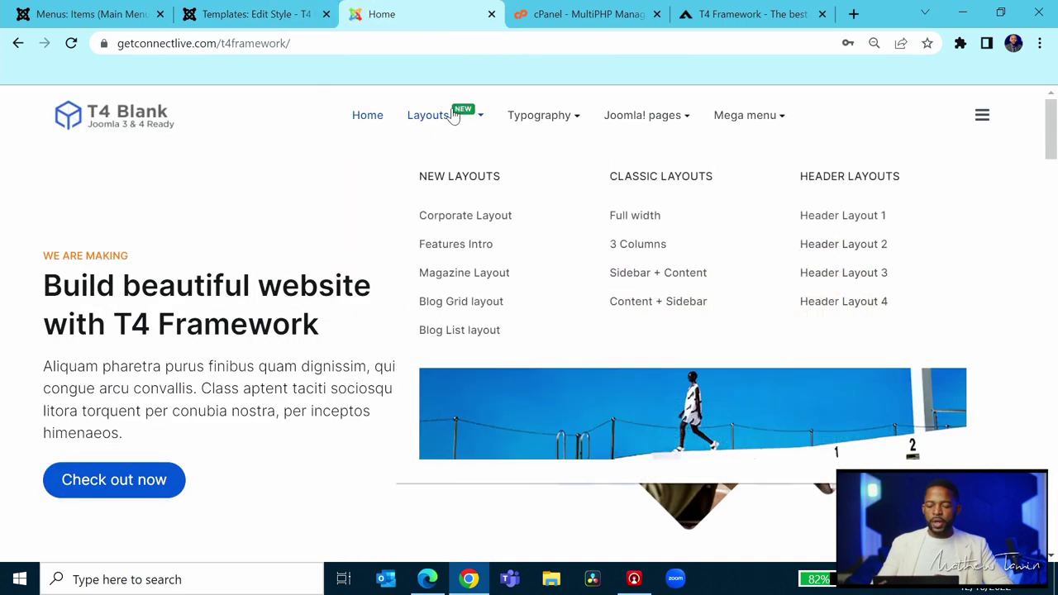
click(263, 16)
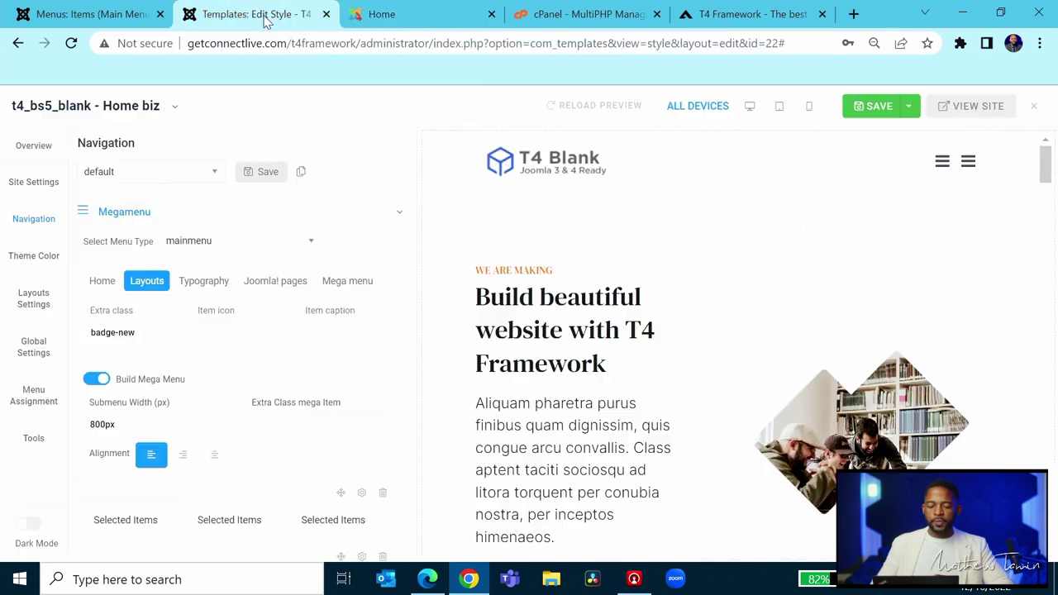
click(425, 16)
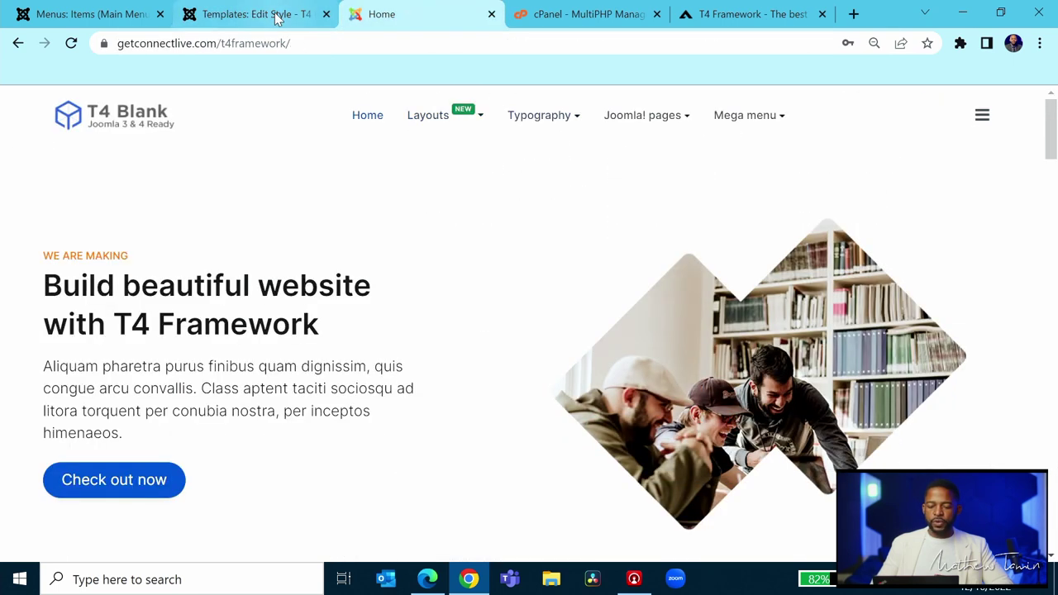
Step: Set the extra class of the Layouts menu item to badge-hot in the megamenu settings
click(258, 15)
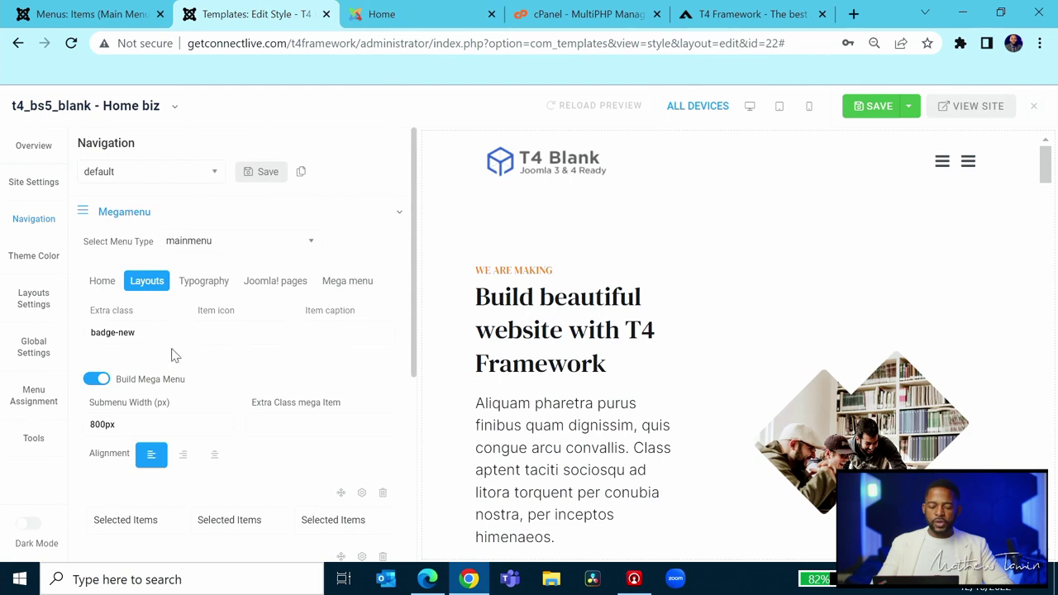
key(BackSpace)
key(BackSpace)
key(BackSpace)
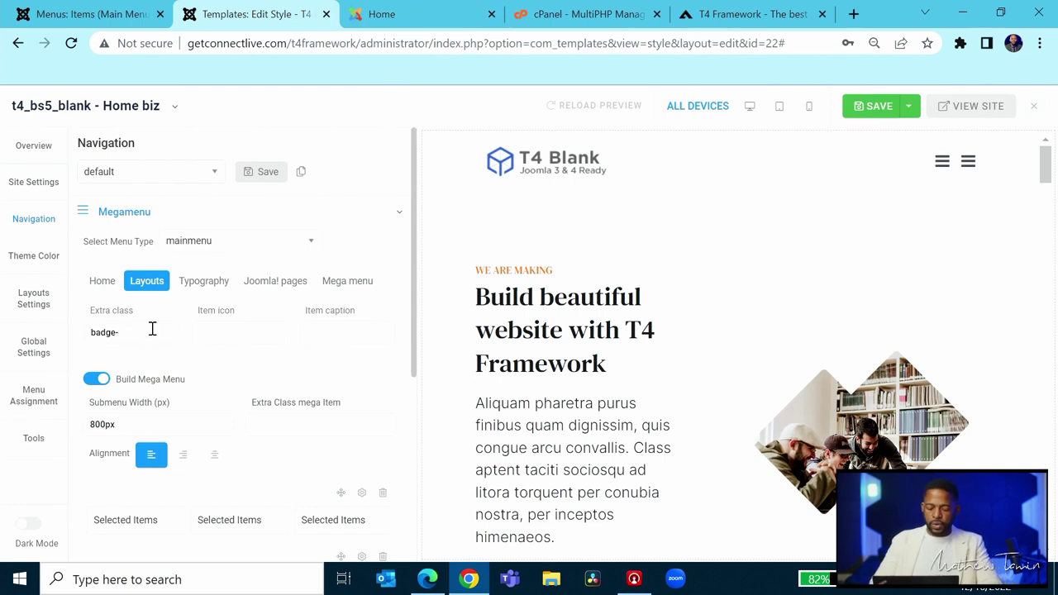
text(hot)
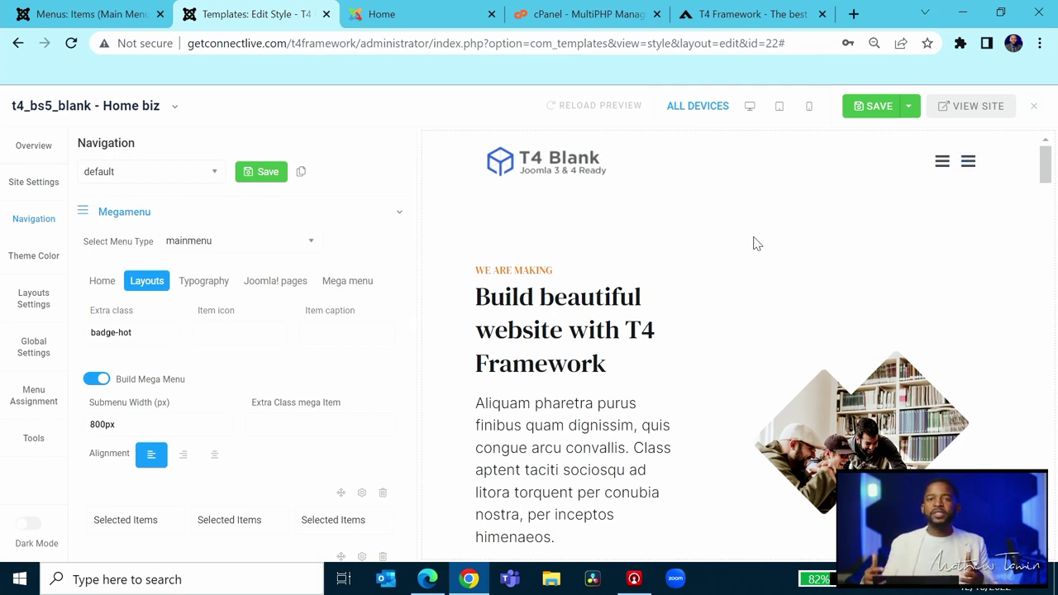
Step: Check the Layouts item's badge in the preview's collapsed, off-canvas and full-width menus and on the reloaded live home page
click(942, 163)
mouse_move(542, 235)
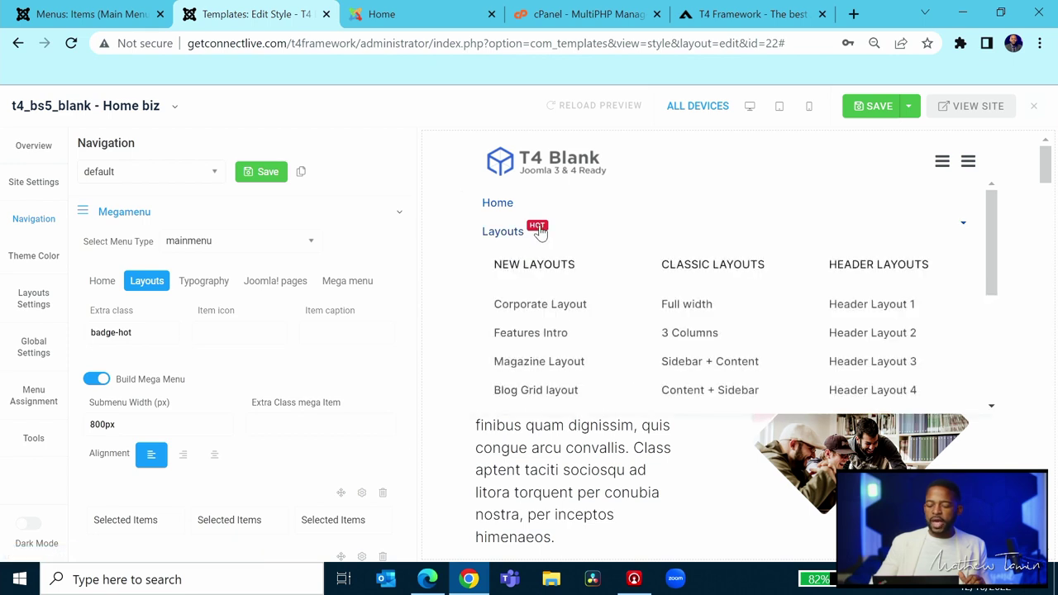
click(382, 14)
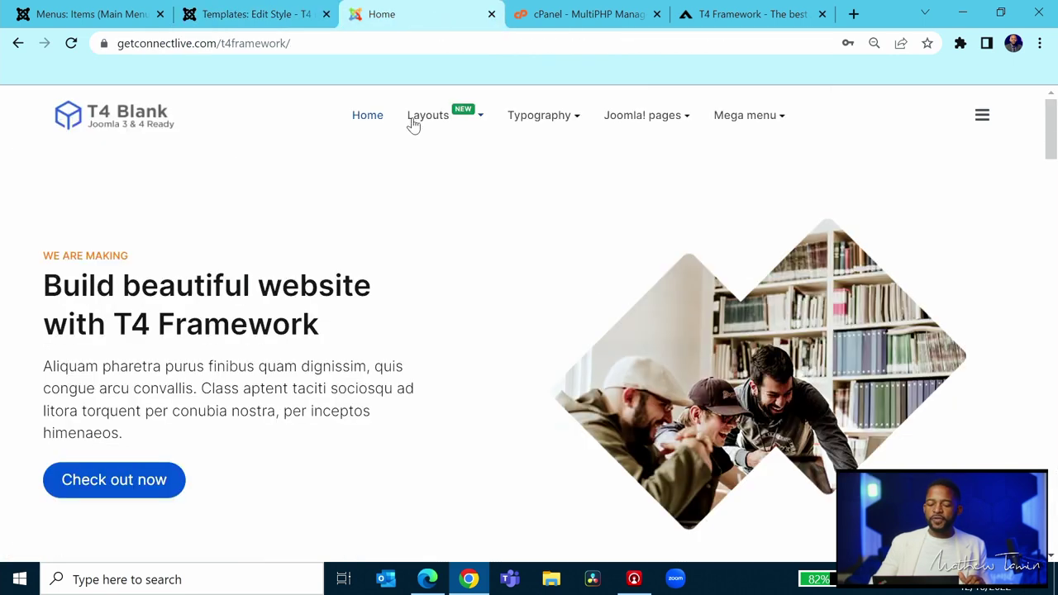
click(71, 43)
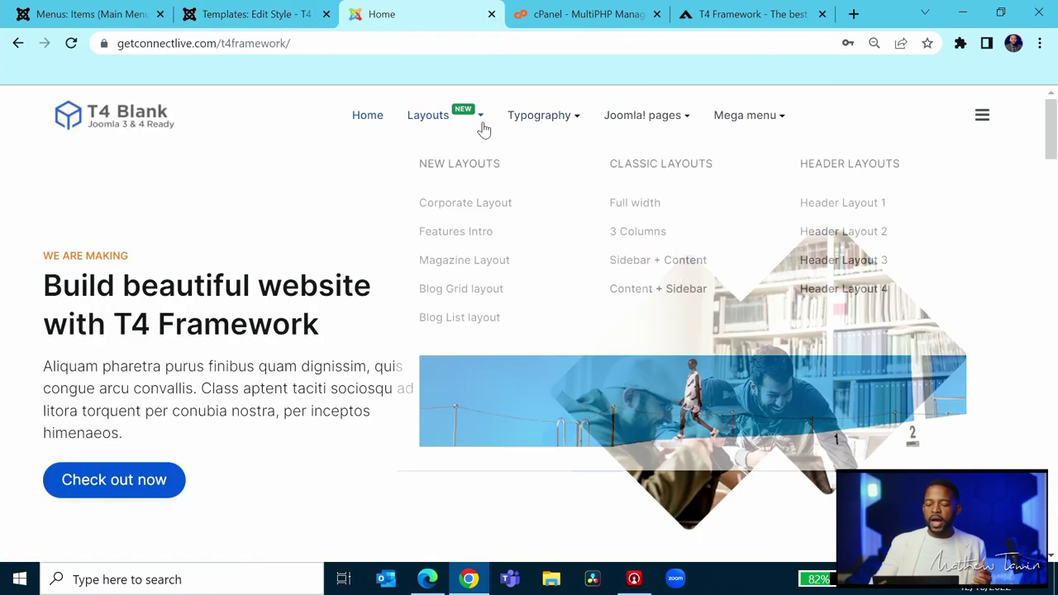
click(276, 8)
mouse_move(540, 262)
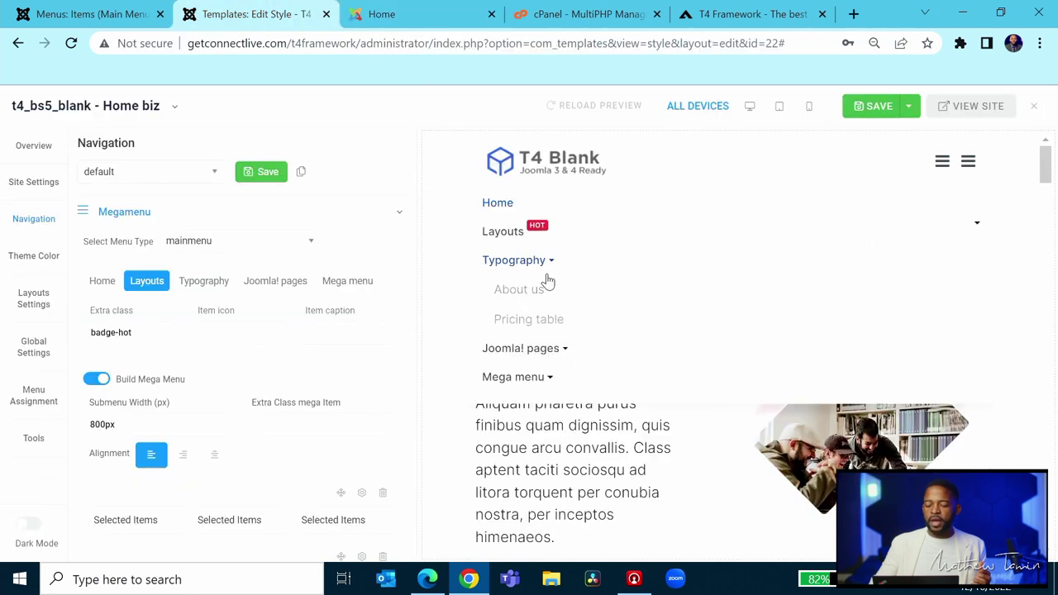
click(968, 163)
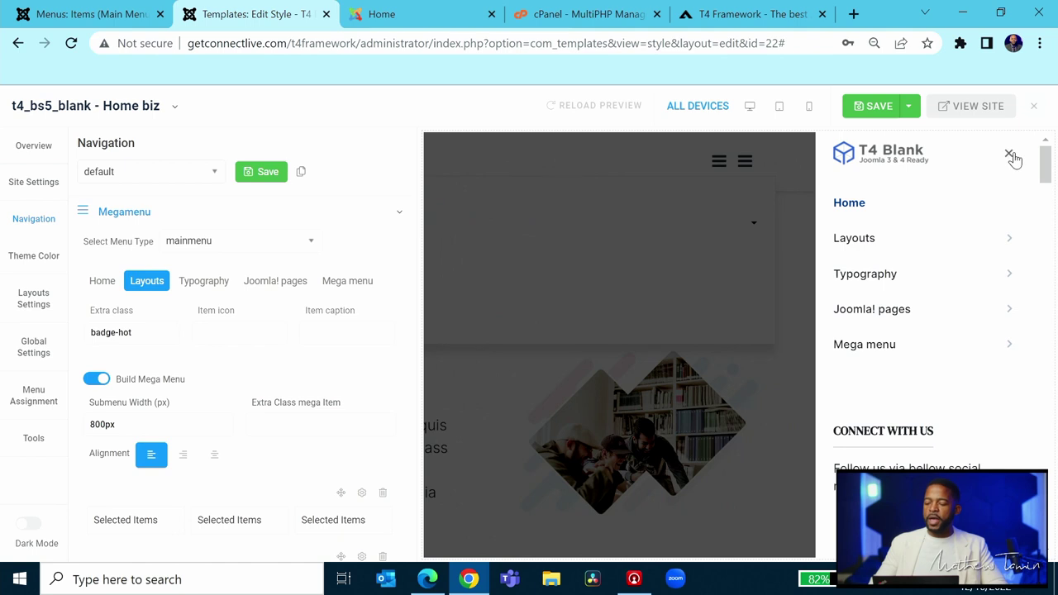
click(1009, 155)
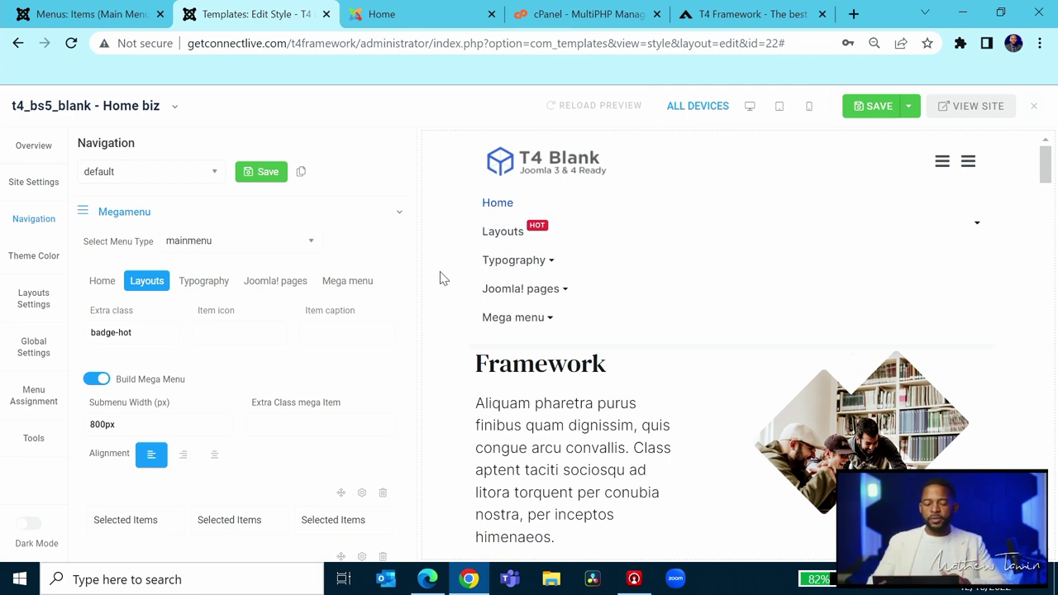
click(33, 186)
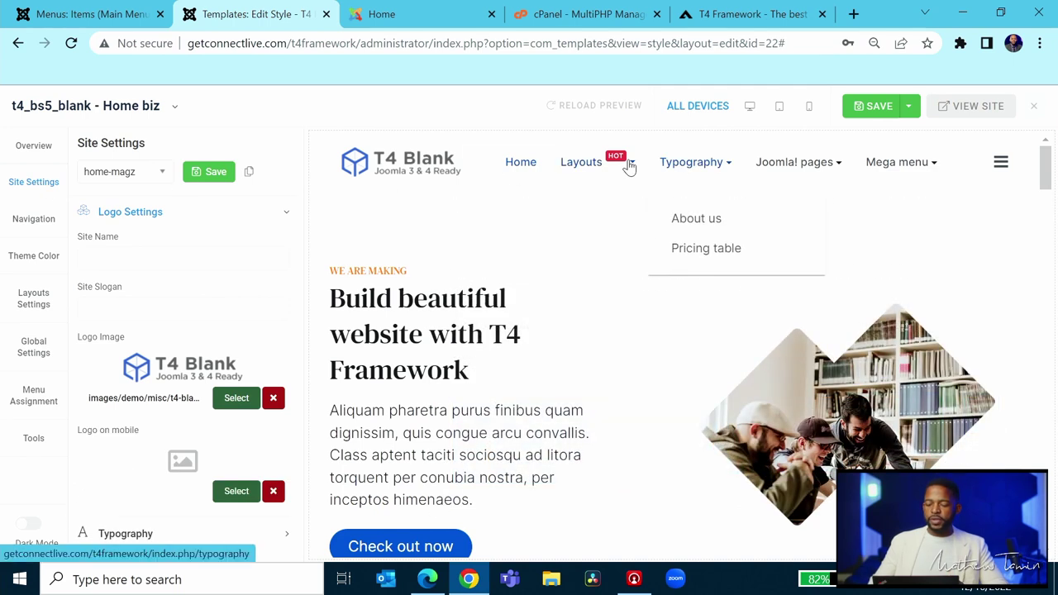
Step: Return to the navigation settings and set the Layouts item's extra class to badge-sale
click(45, 217)
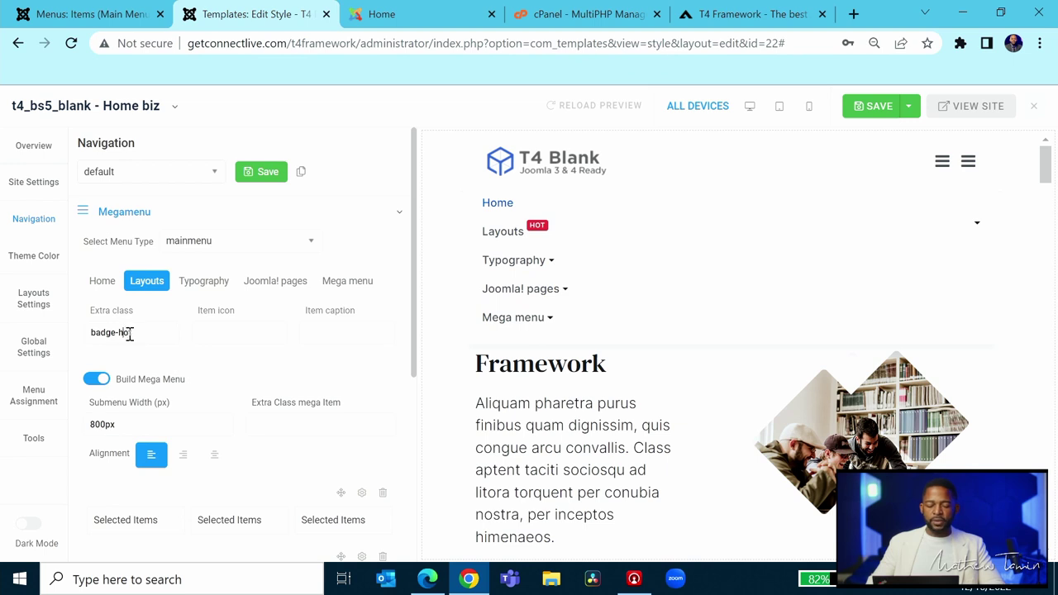
key(BackSpace)
key(BackSpace)
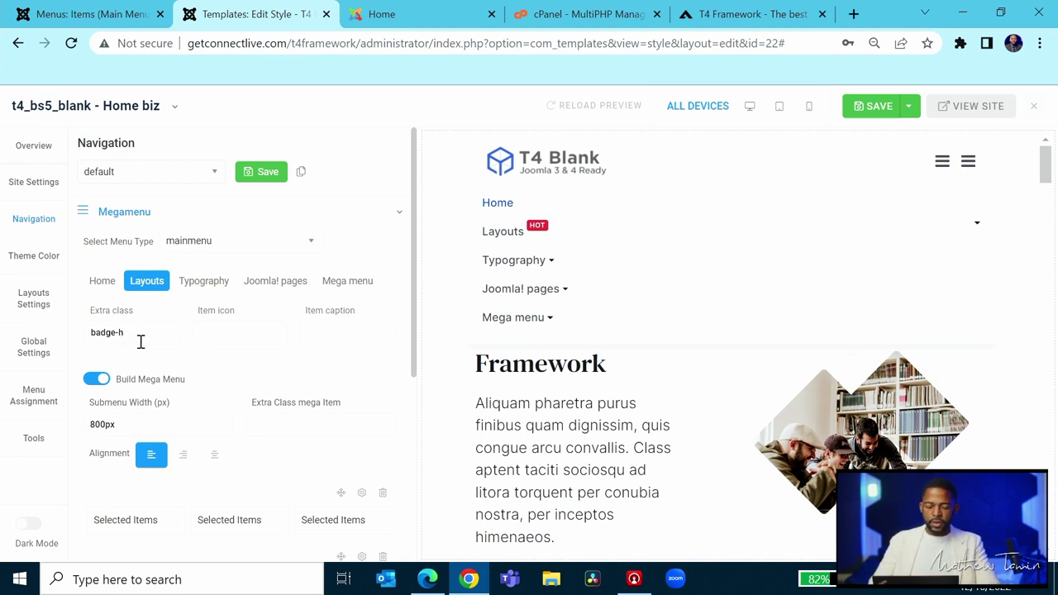
text(sale)
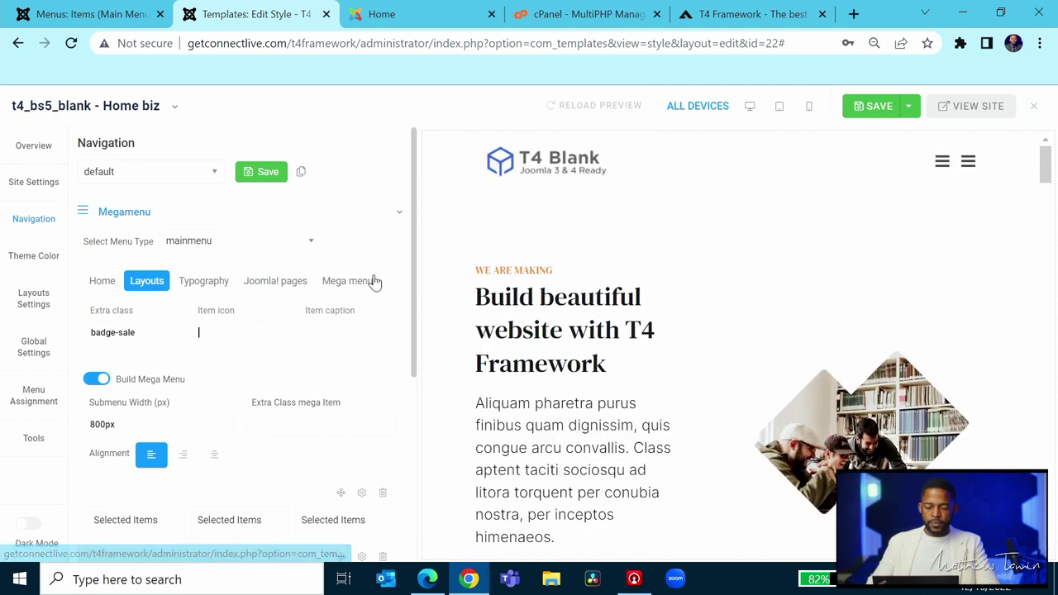
Step: Inspect the Layouts item in the preview's collapsed menu and in the wider Site Settings preview for a sale badge
click(942, 165)
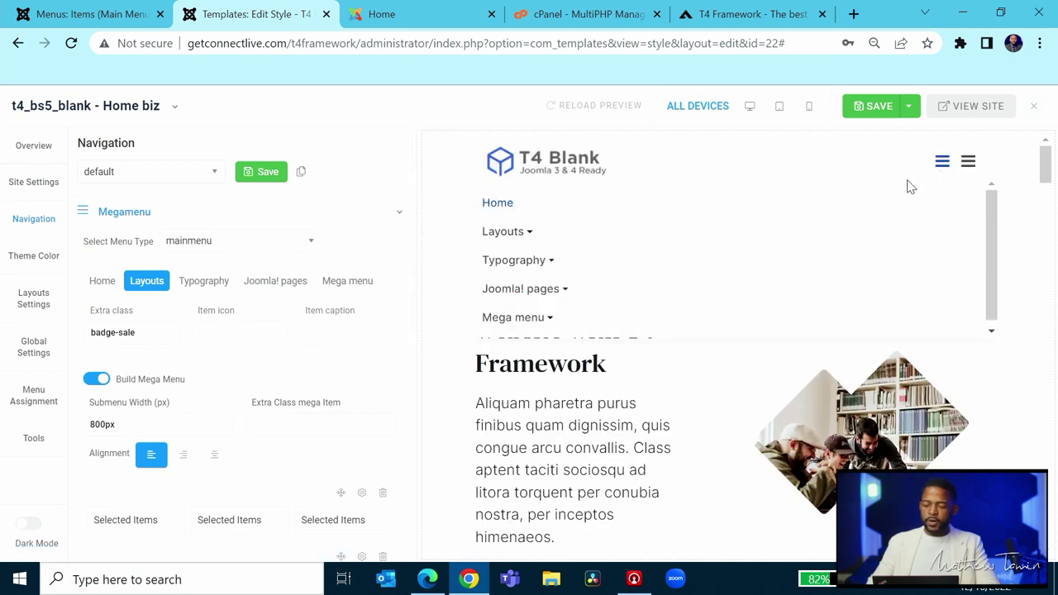
click(496, 233)
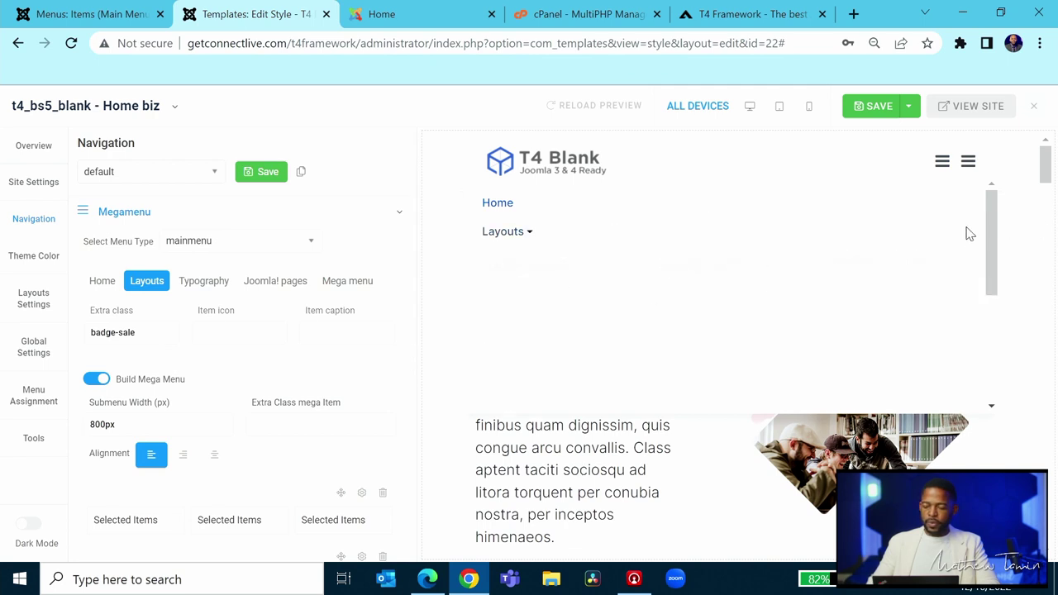
click(47, 196)
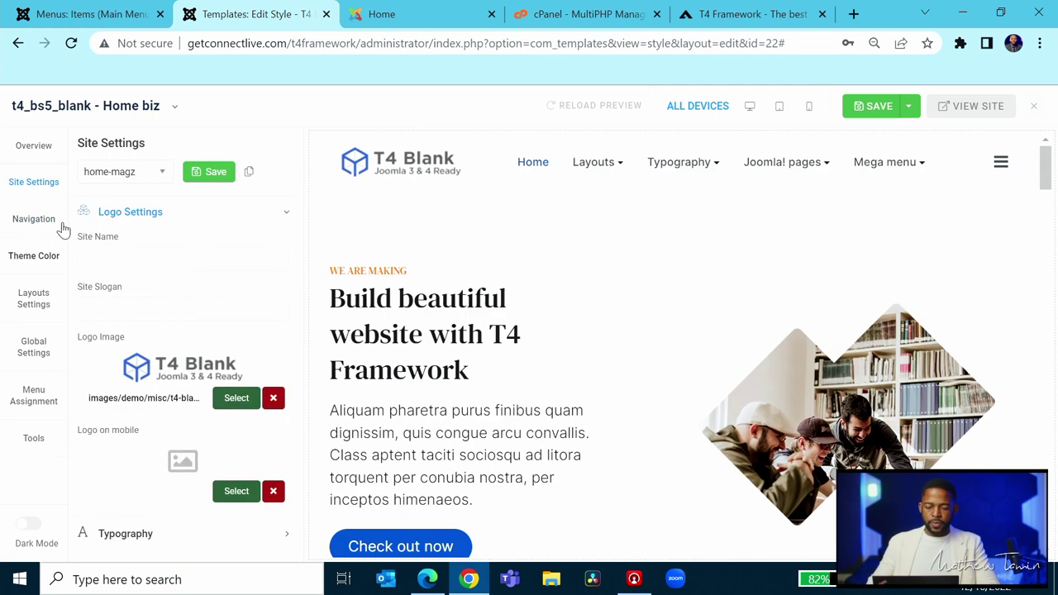
Step: Set the Layouts item's extra class back to badge-new in the navigation settings and return to the Site Settings preview
click(39, 230)
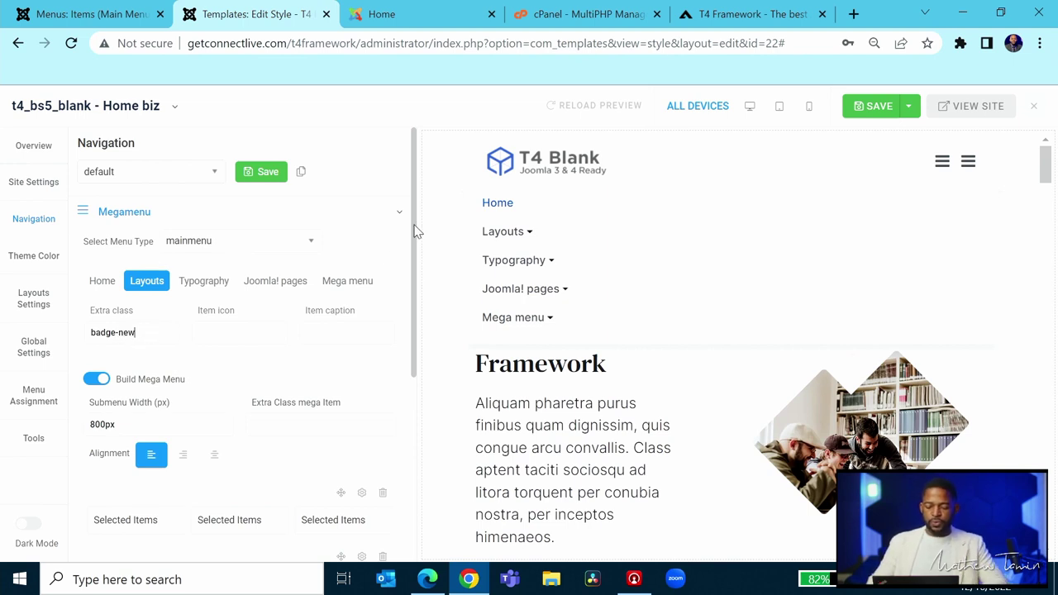
click(368, 231)
click(35, 186)
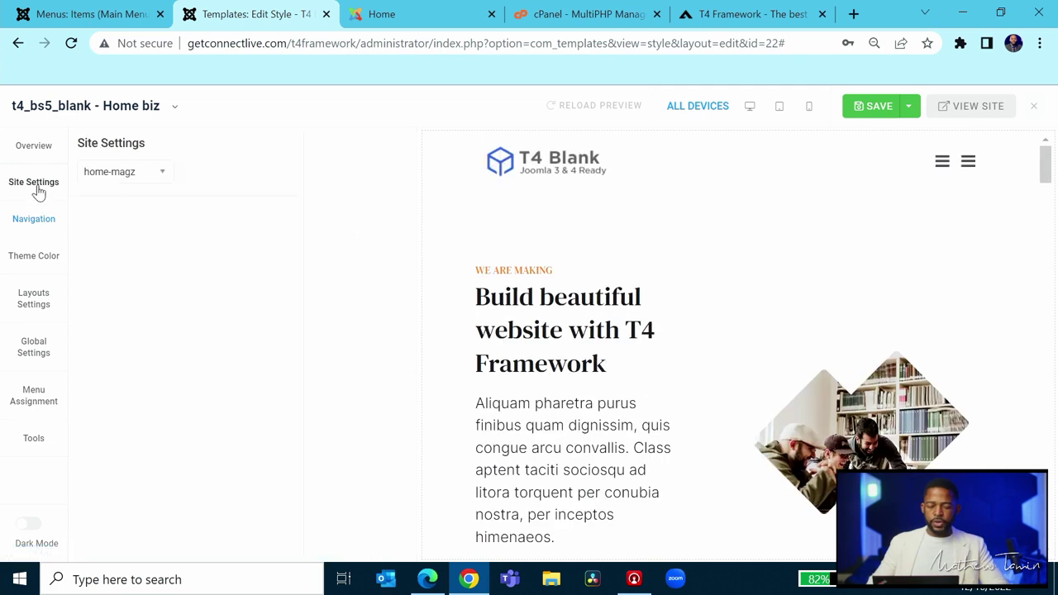
Step: Turn off Build Mega Menu for the Layouts item in the navigation settings
click(31, 225)
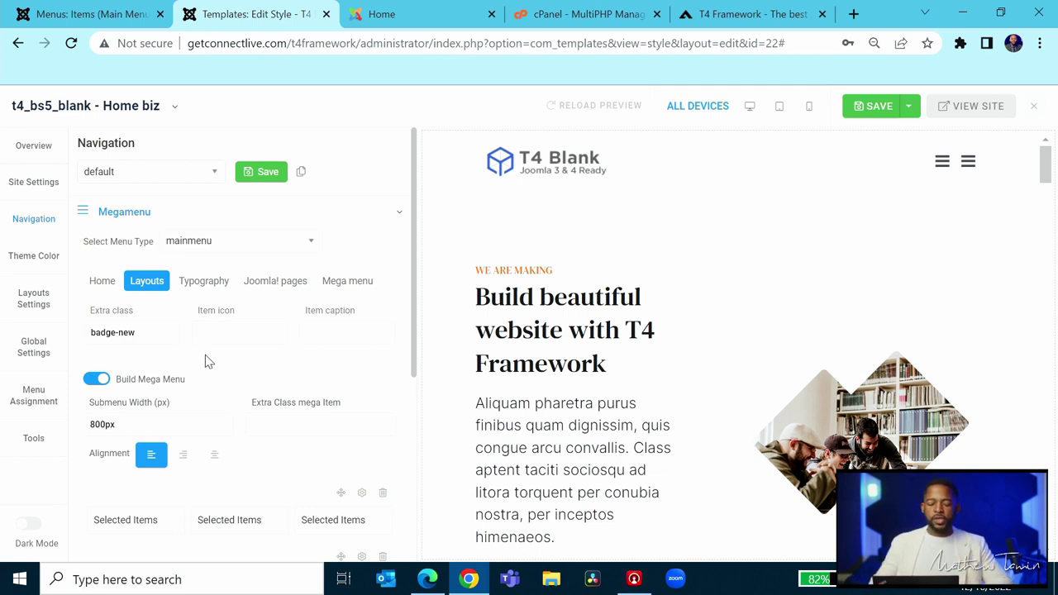
scroll(305, 361, down, 3)
scroll(256, 330, up, 3)
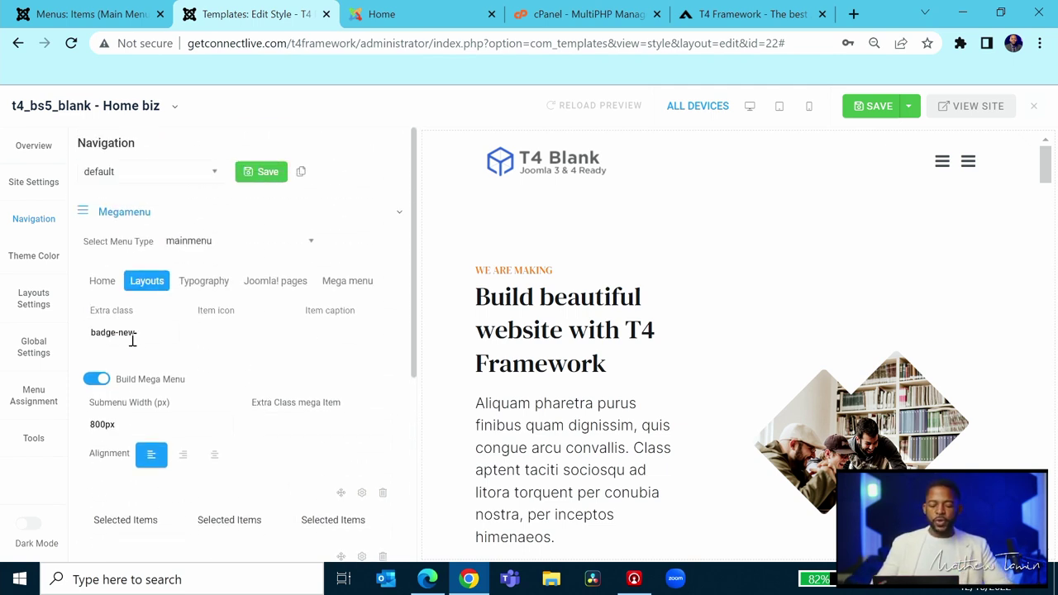
scroll(120, 394, down, 1)
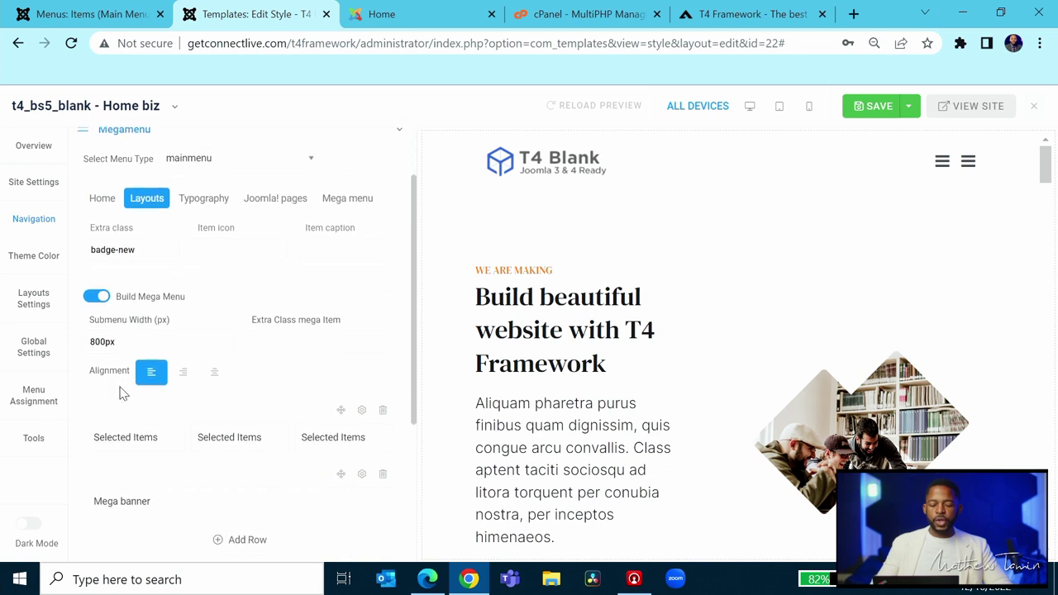
click(92, 298)
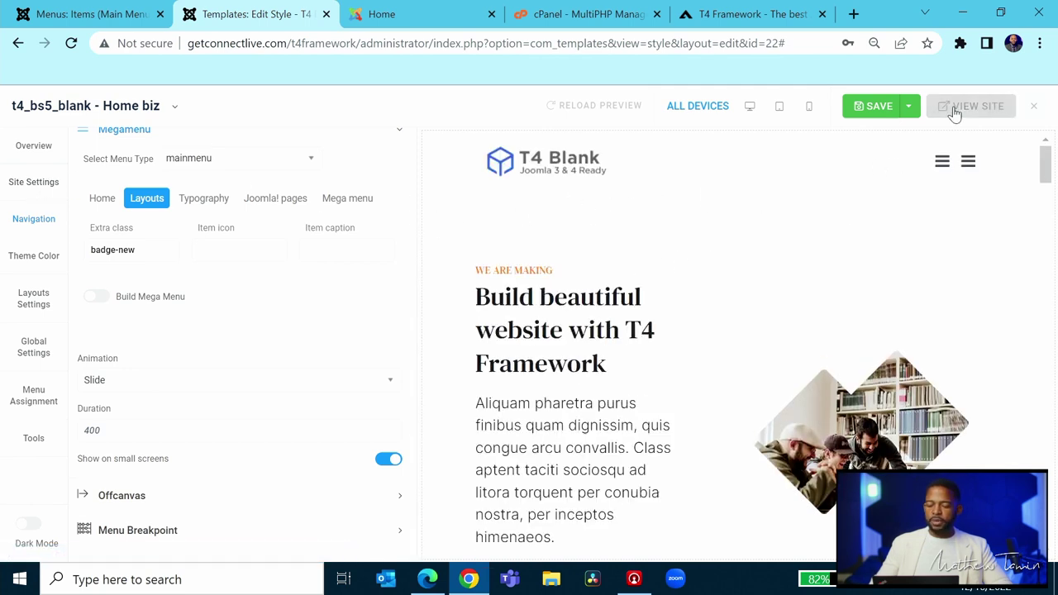
Step: Expand the Layouts item and its Classic Layouts submenu in the preview's collapsed menu to examine the standard dropdown, and collapse Layouts again
click(946, 166)
click(963, 216)
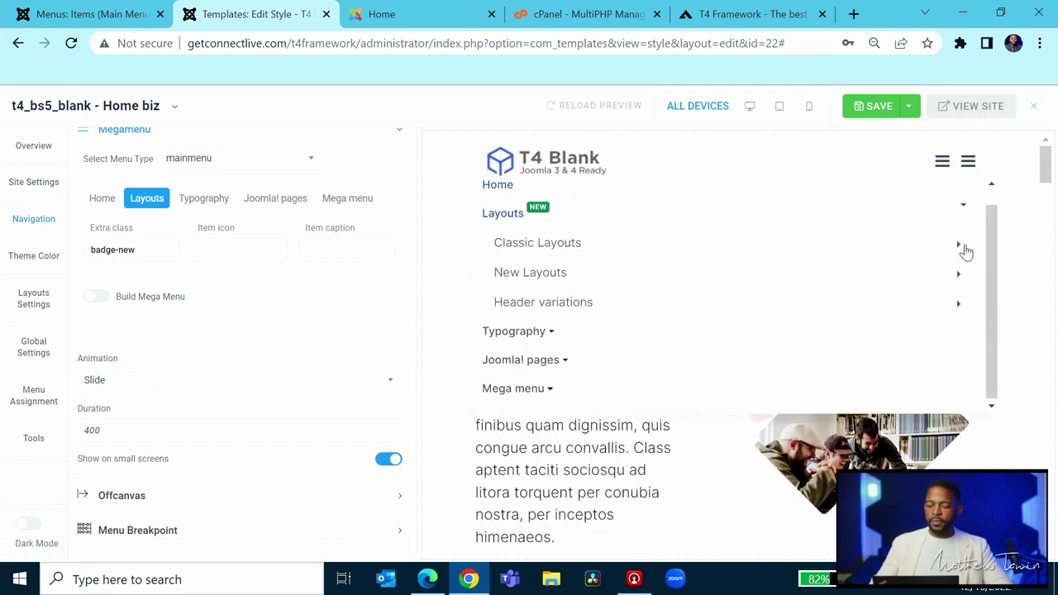
click(960, 253)
click(962, 217)
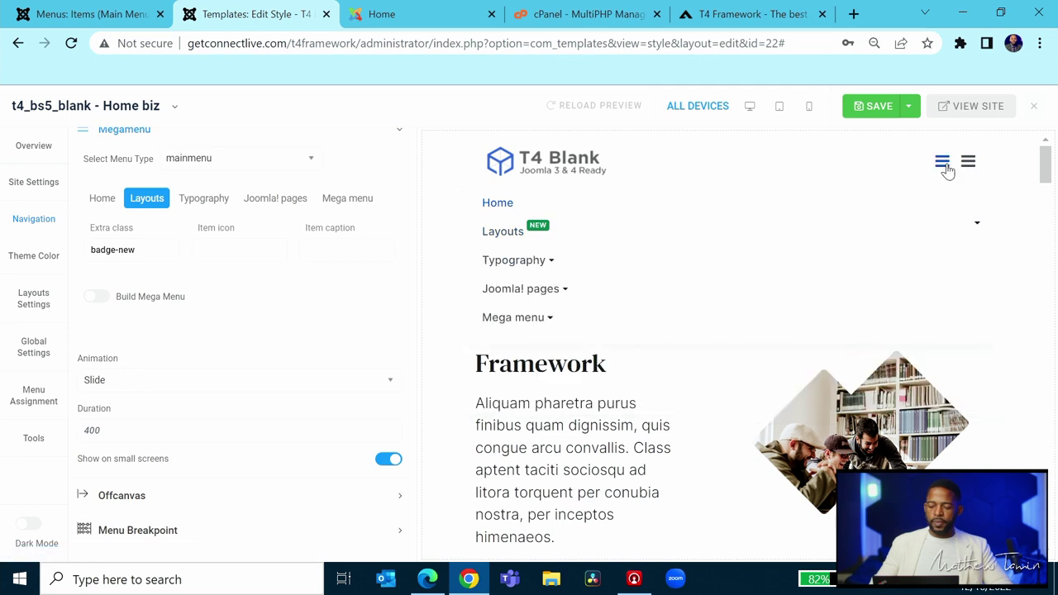
Step: Close the preview's collapsed menu and turn Build Mega Menu back on for the Layouts item
click(960, 222)
click(942, 162)
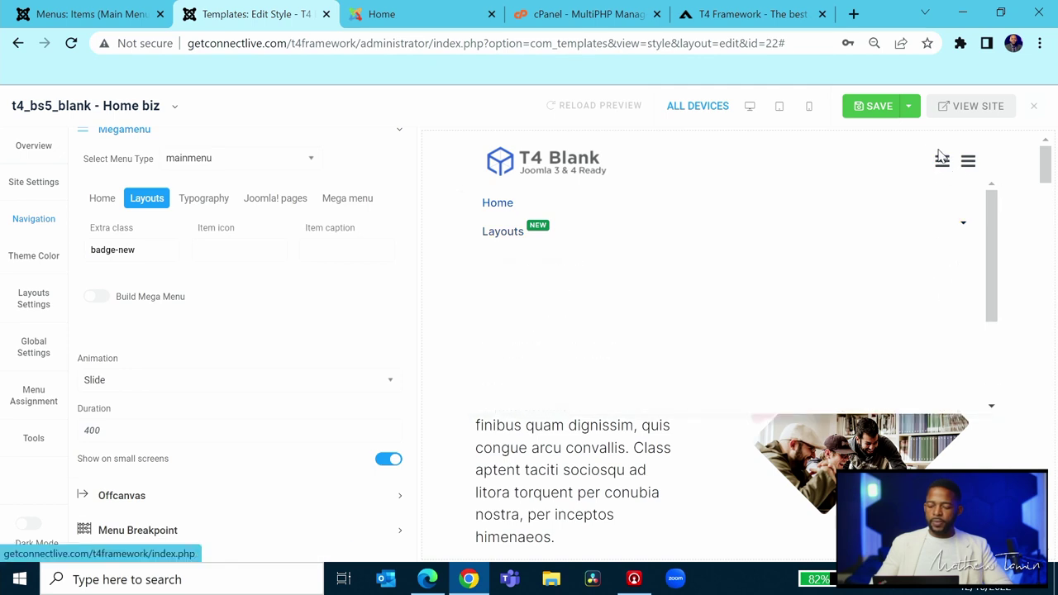
click(97, 298)
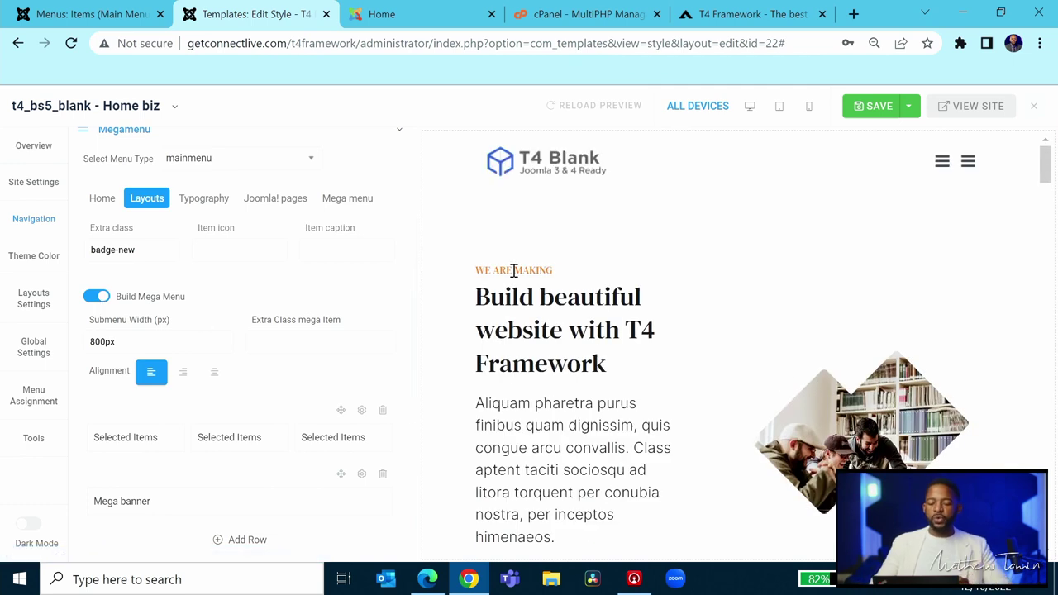
Step: Examine the Layouts, Joomla! pages and Mega menu dropdowns on the live Home page
click(376, 14)
mouse_move(462, 132)
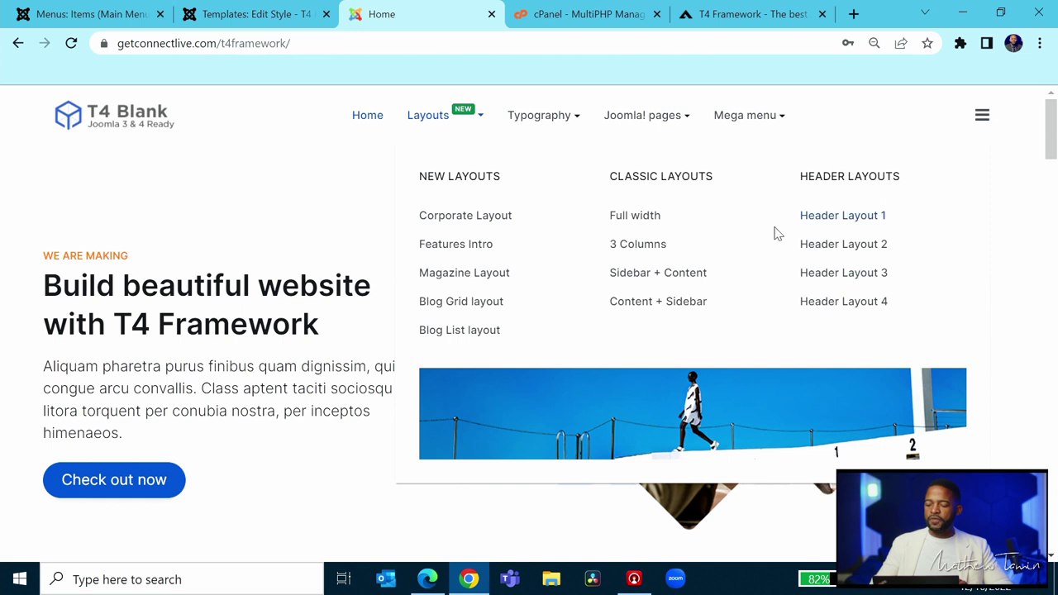
click(272, 17)
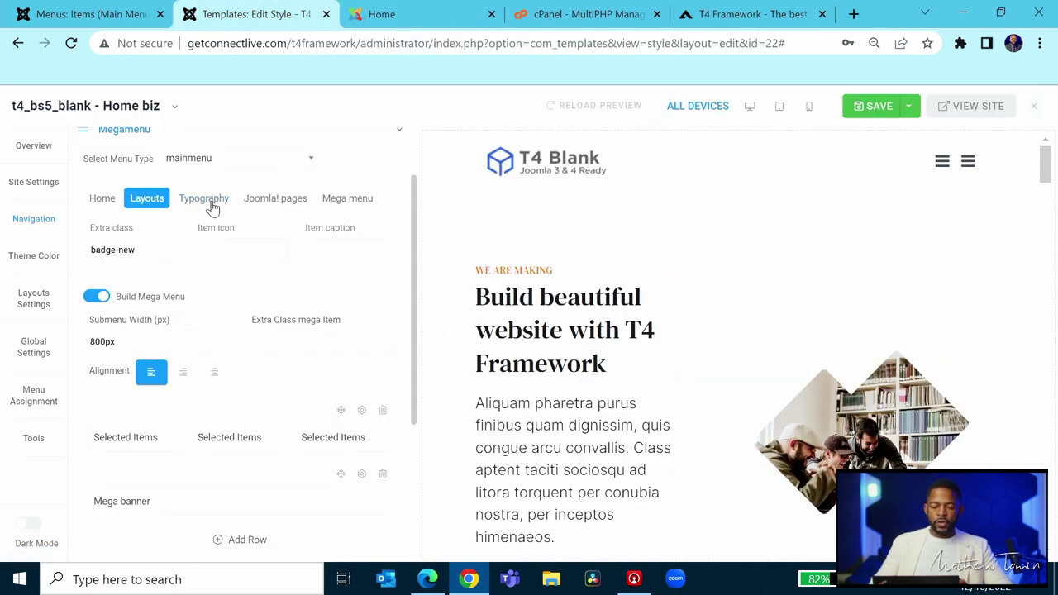
click(389, 14)
mouse_move(426, 126)
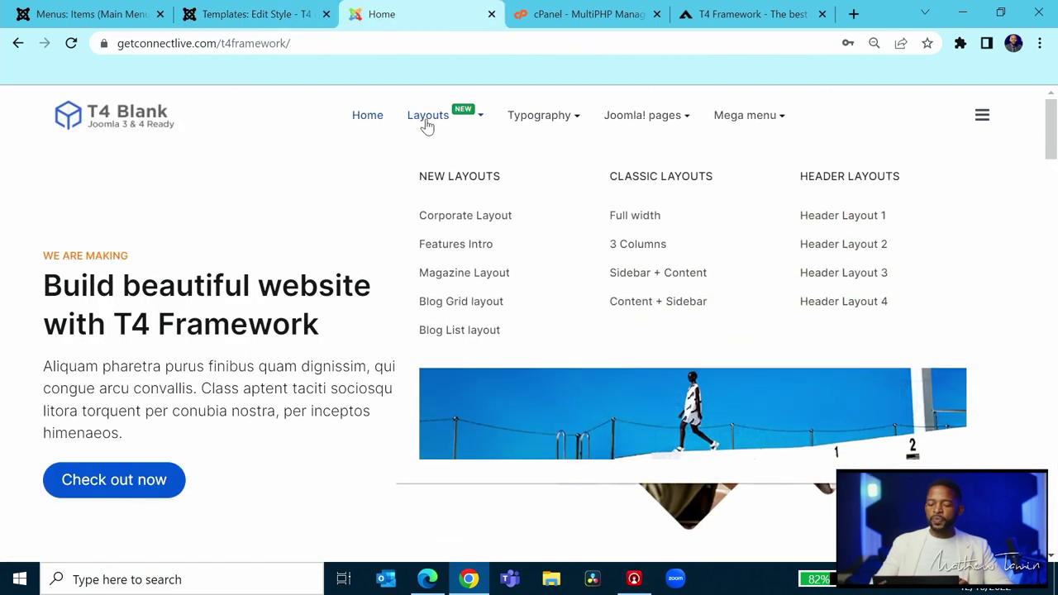
mouse_move(643, 128)
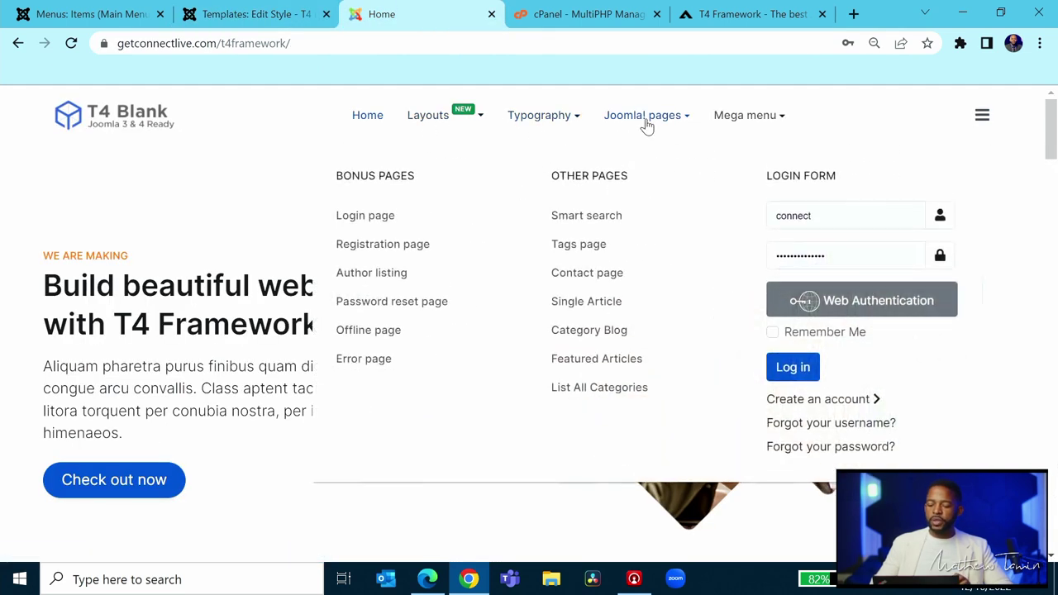
mouse_move(734, 125)
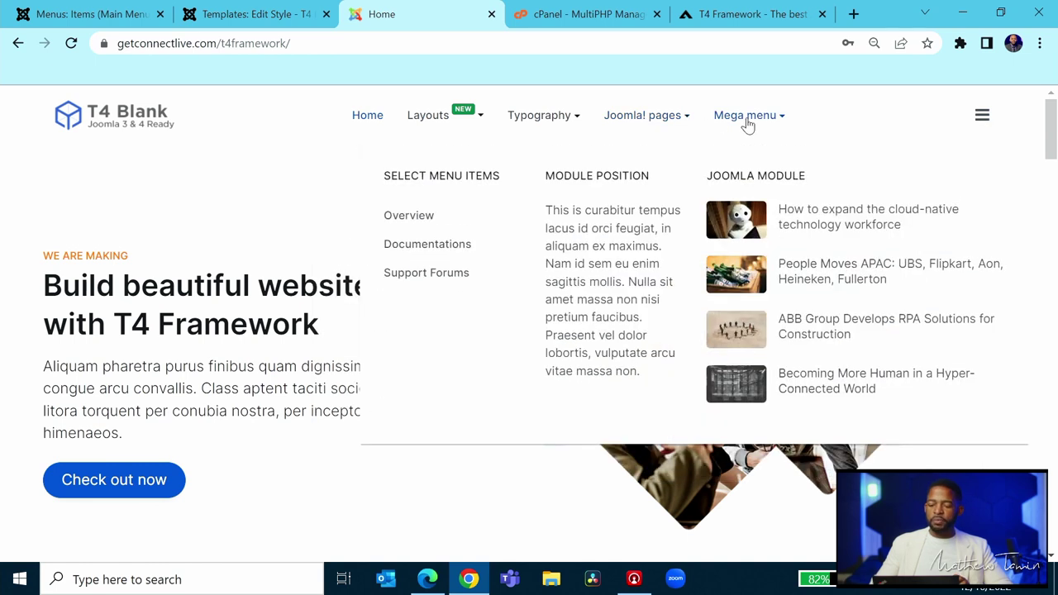
Step: Return to the template style editor and review the megamenu settings of Home, Layouts, Typography, Joomla! pages and Mega menu
click(255, 15)
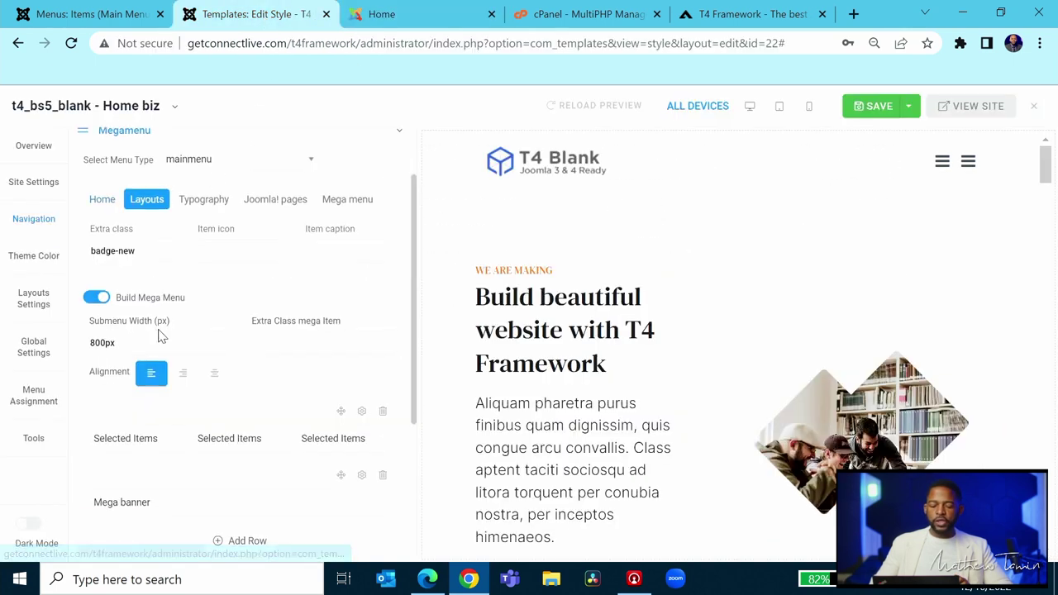
scroll(227, 260, up, 2)
click(108, 286)
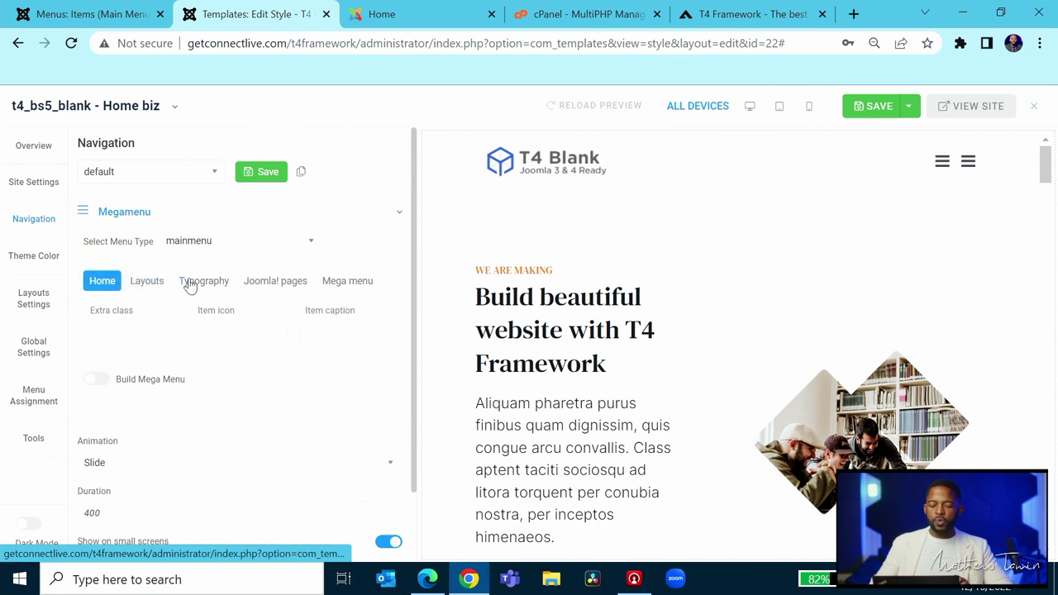
click(147, 283)
click(212, 285)
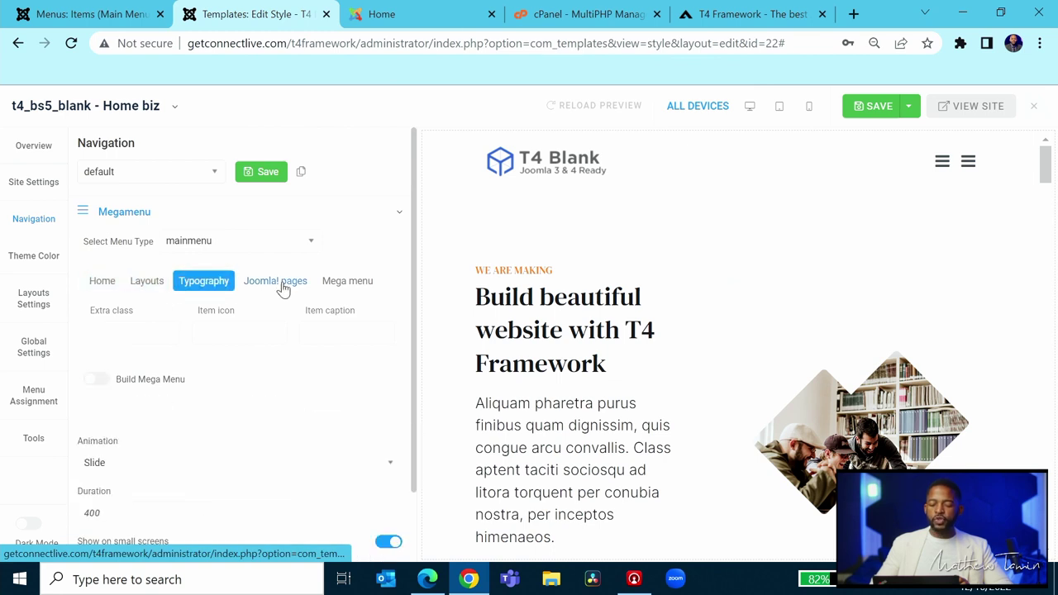
click(281, 284)
click(357, 283)
Step: Switch the megamenu's menu type to layouts and view its Sidebar left, Sidebar right and Full width items
click(310, 242)
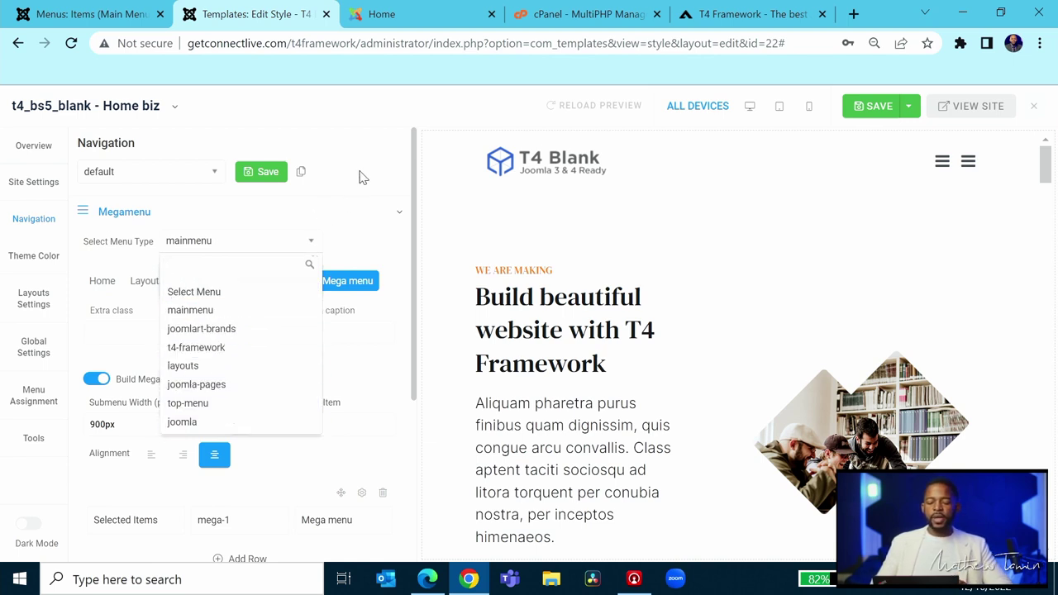
click(377, 113)
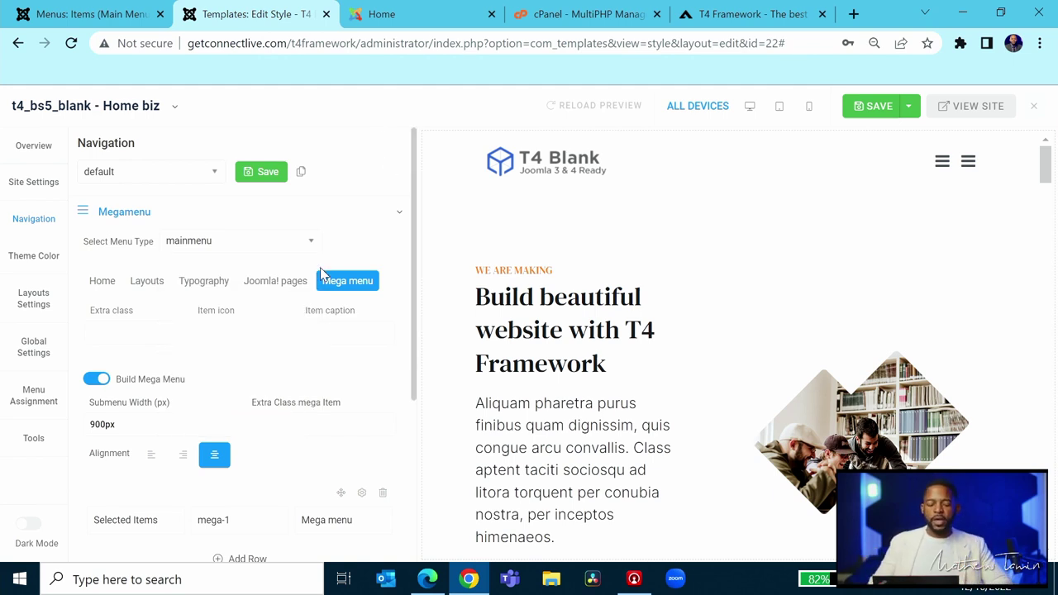
click(310, 245)
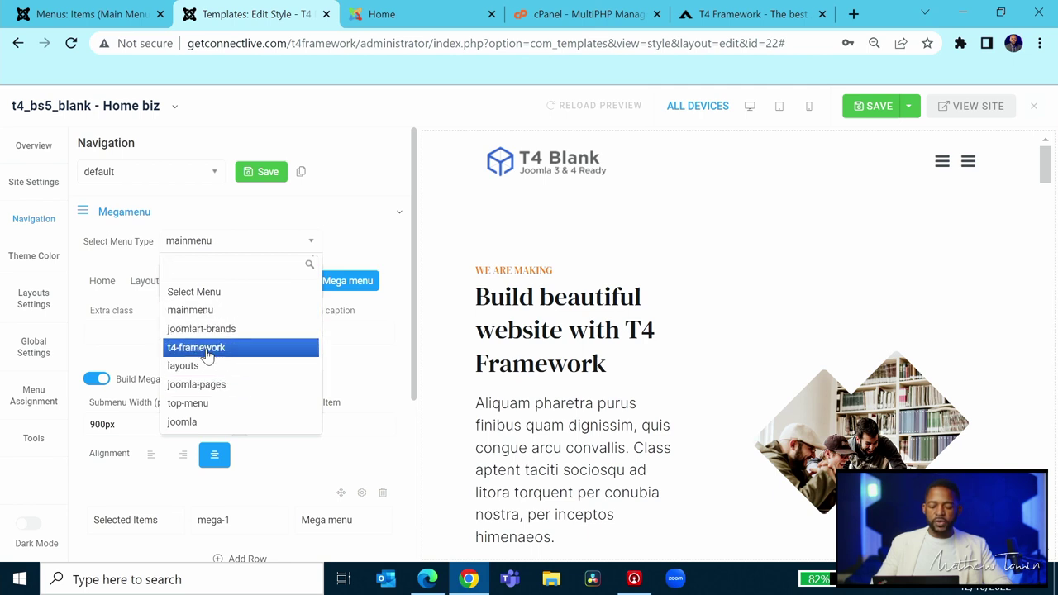
click(204, 375)
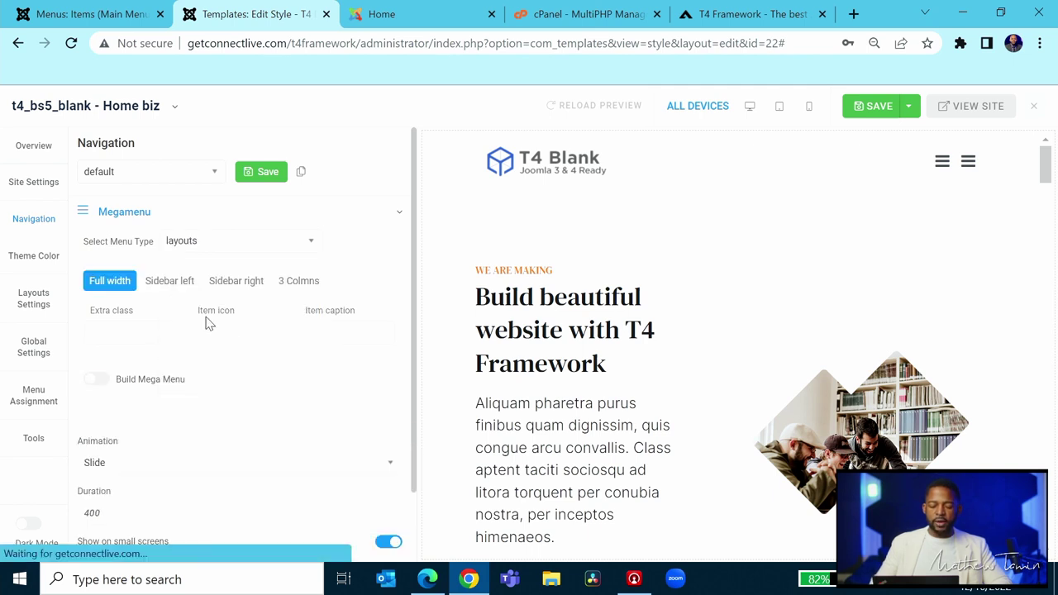
click(175, 284)
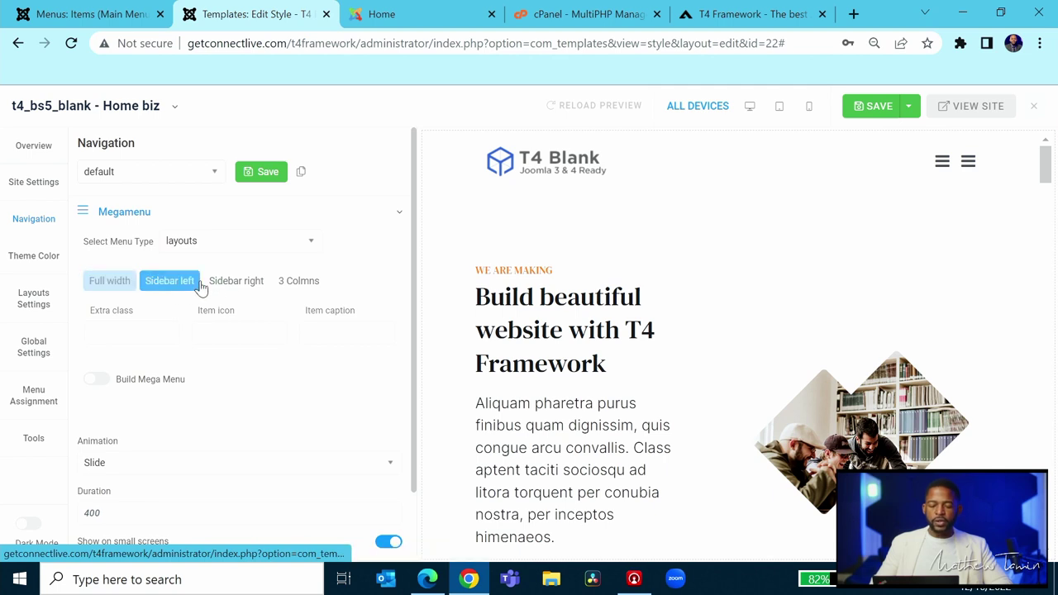
click(239, 282)
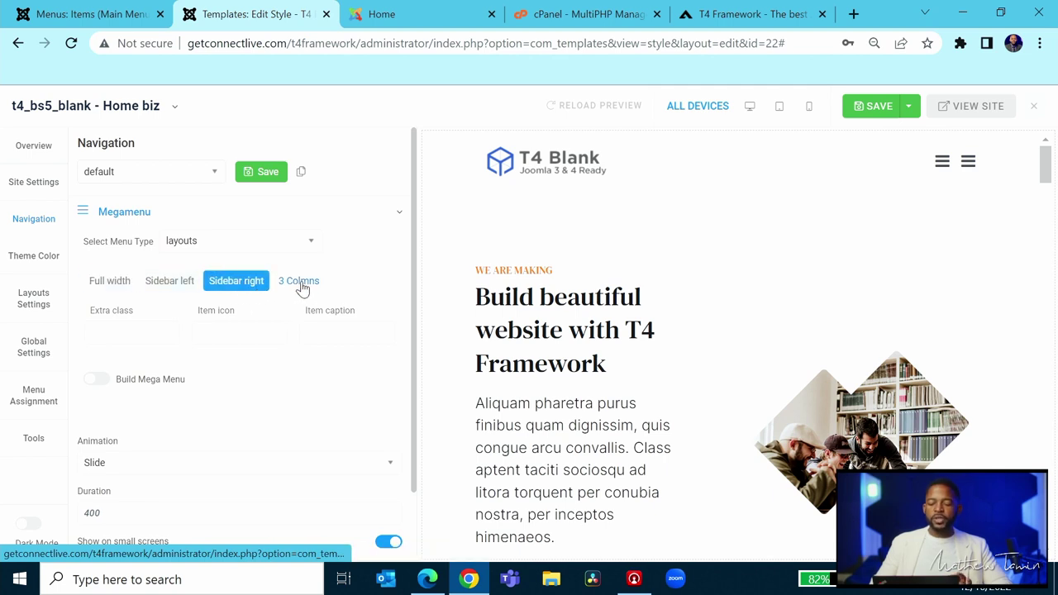
click(112, 283)
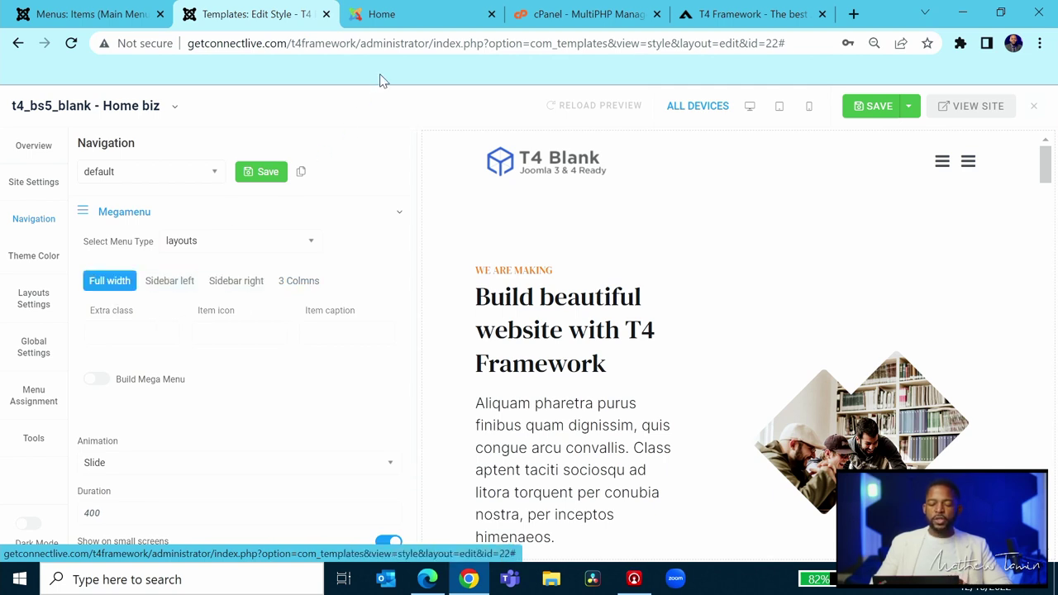
Step: Open the menu management list in the Joomla administrator and examine the site's menus and their published items
click(87, 14)
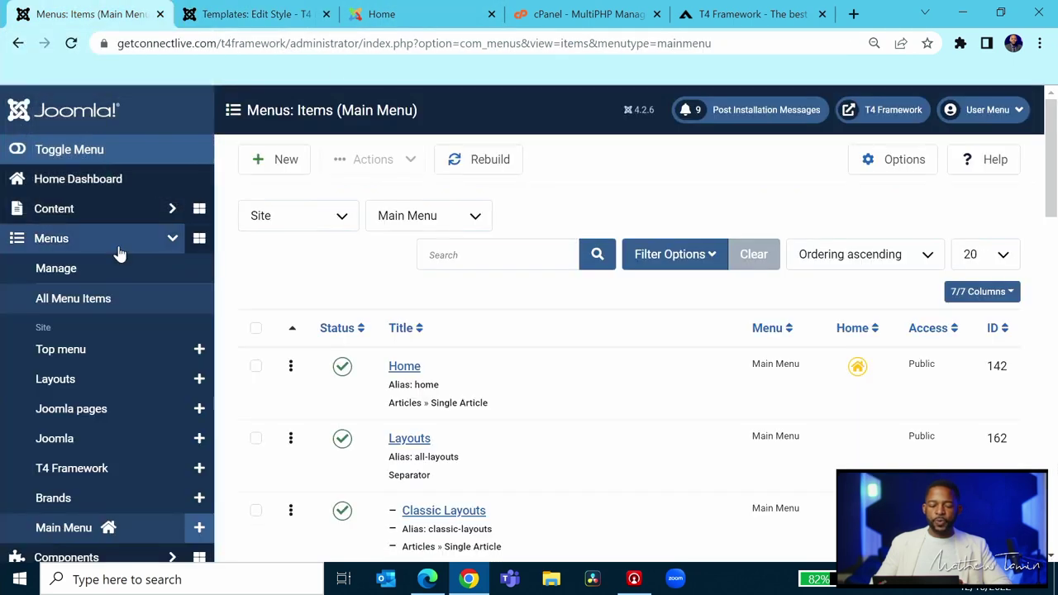
click(81, 271)
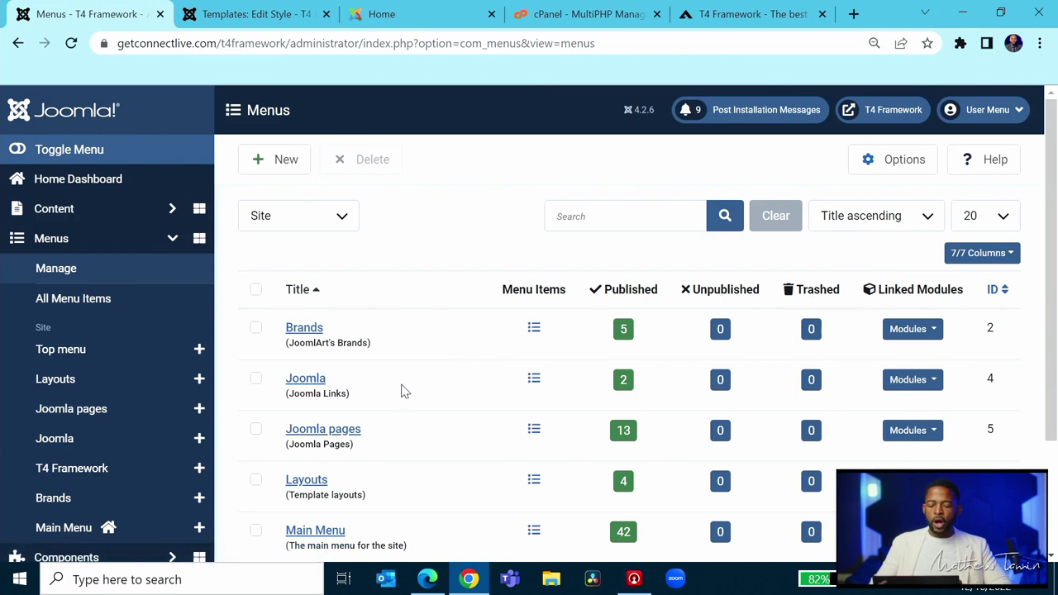
scroll(402, 390, down, 2)
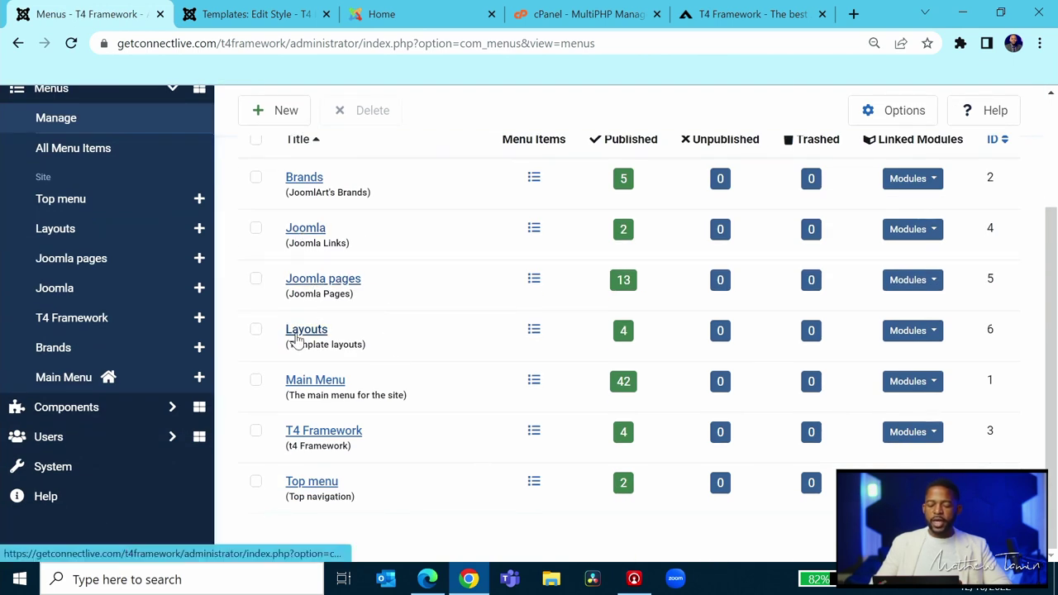
scroll(567, 319, up, 2)
scroll(618, 296, down, 1)
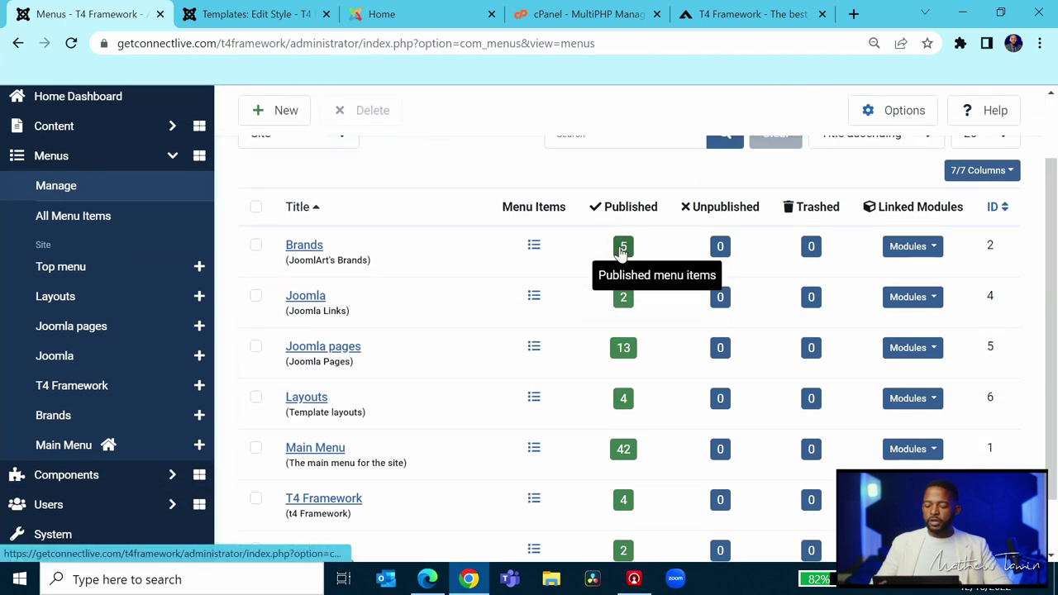
scroll(623, 345, down, 1)
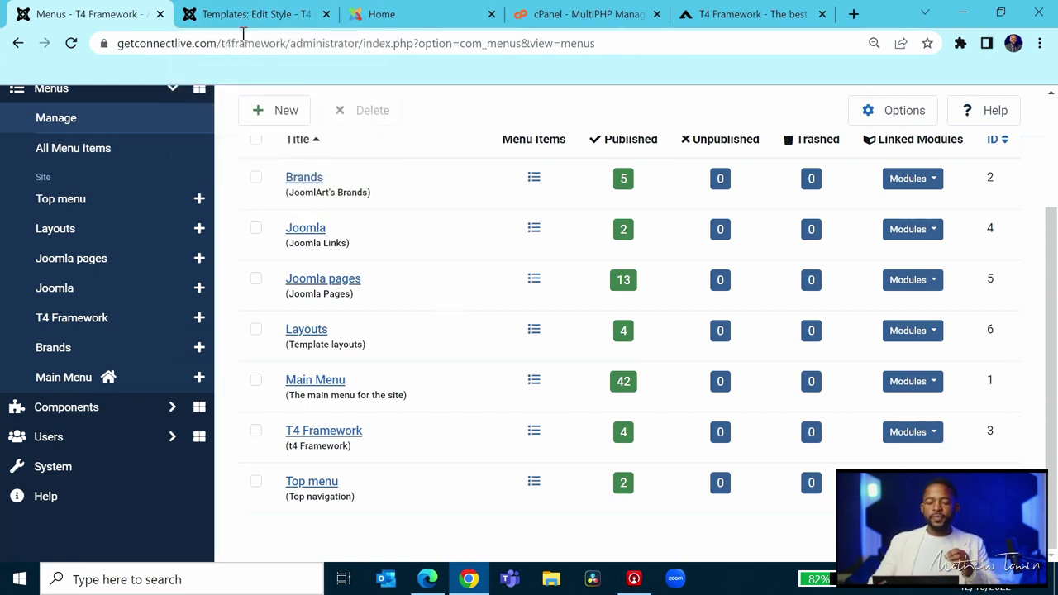
Step: Return to the template style editor and set the megamenu's menu type back to mainmenu
click(248, 17)
click(203, 242)
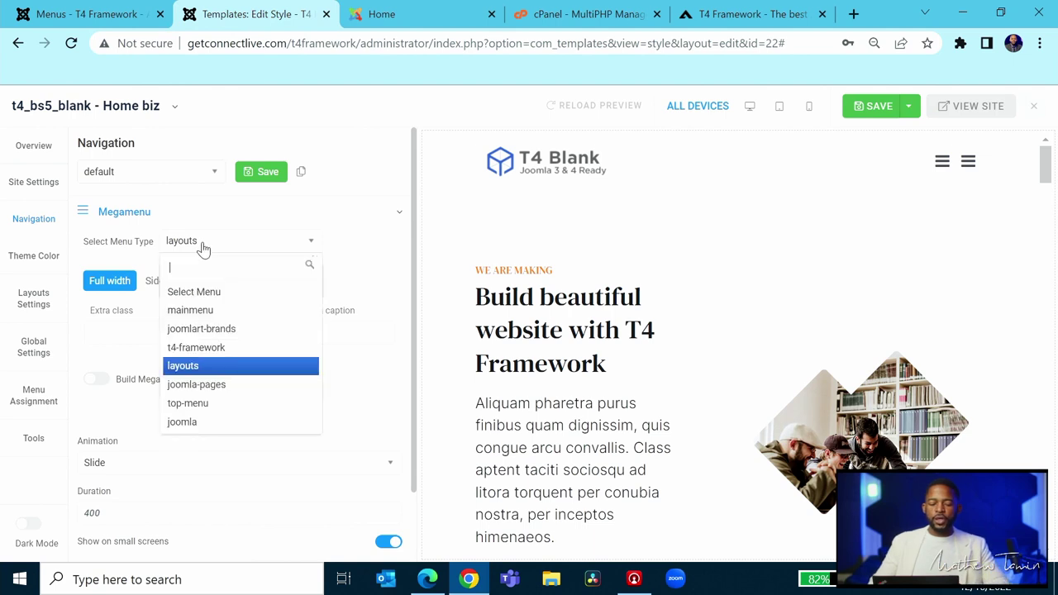
click(216, 311)
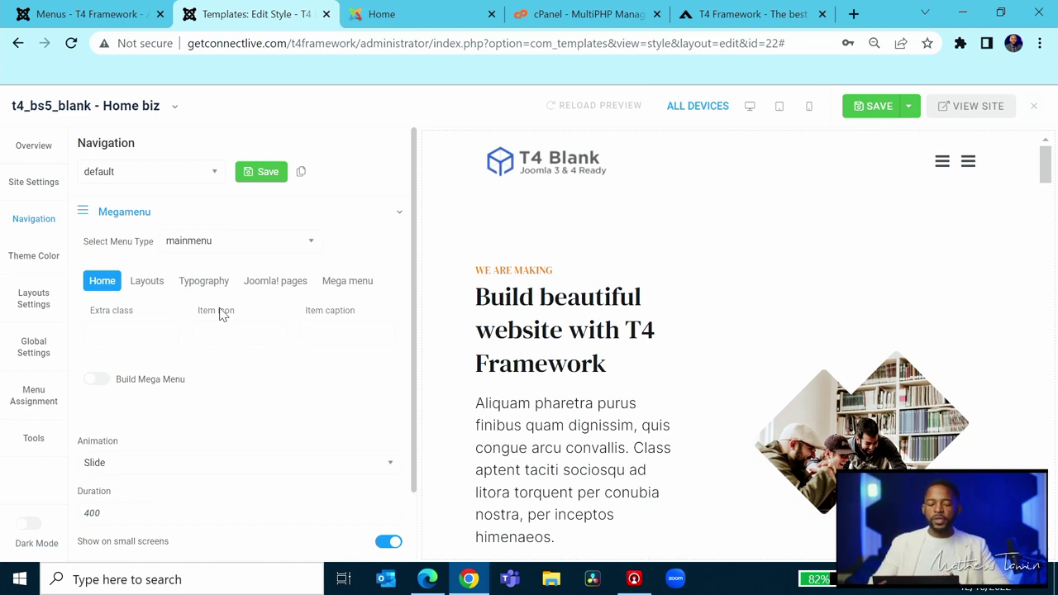
Step: View the megamenu's Animation options, and turn Build Mega Menu on and off again for the Home item
scroll(183, 403, down, 1)
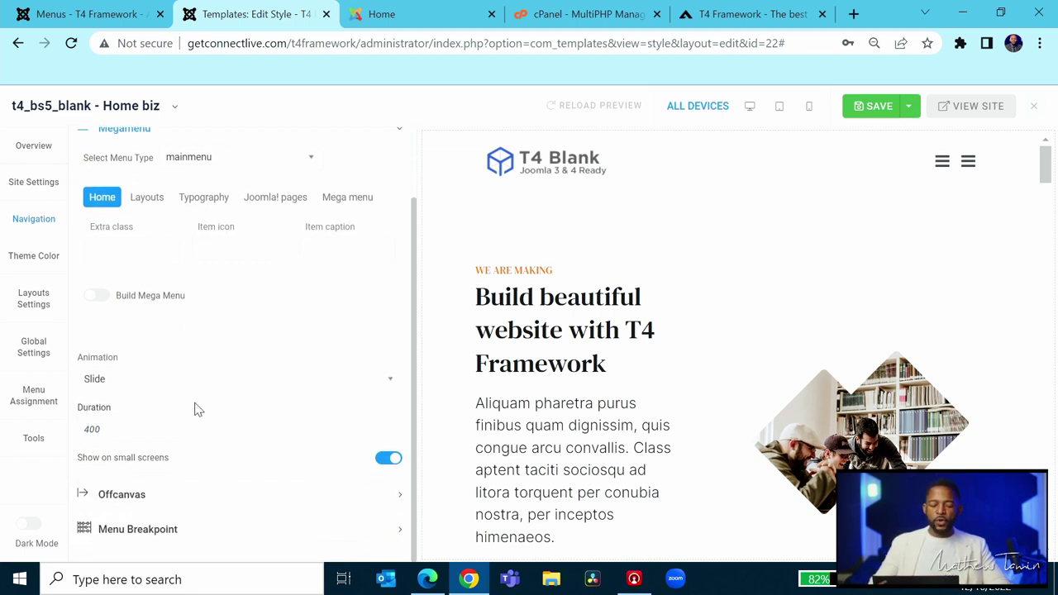
click(161, 382)
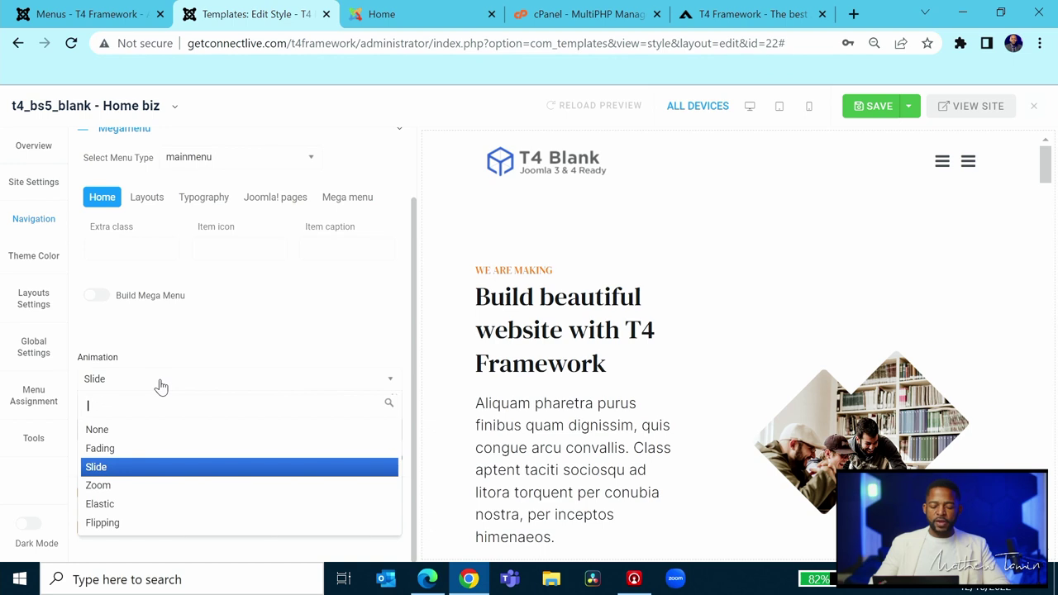
click(166, 355)
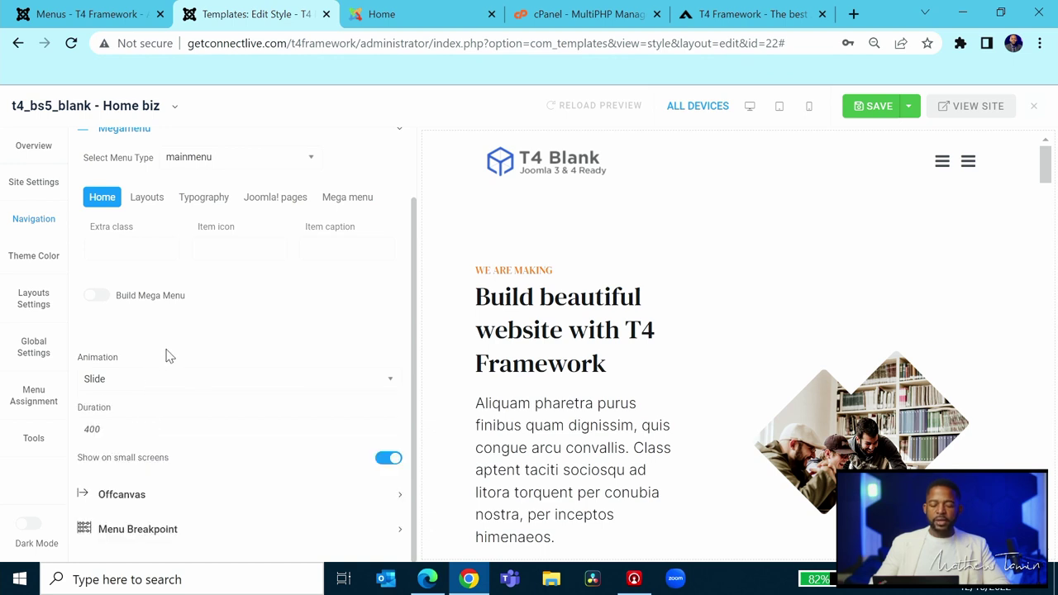
click(97, 298)
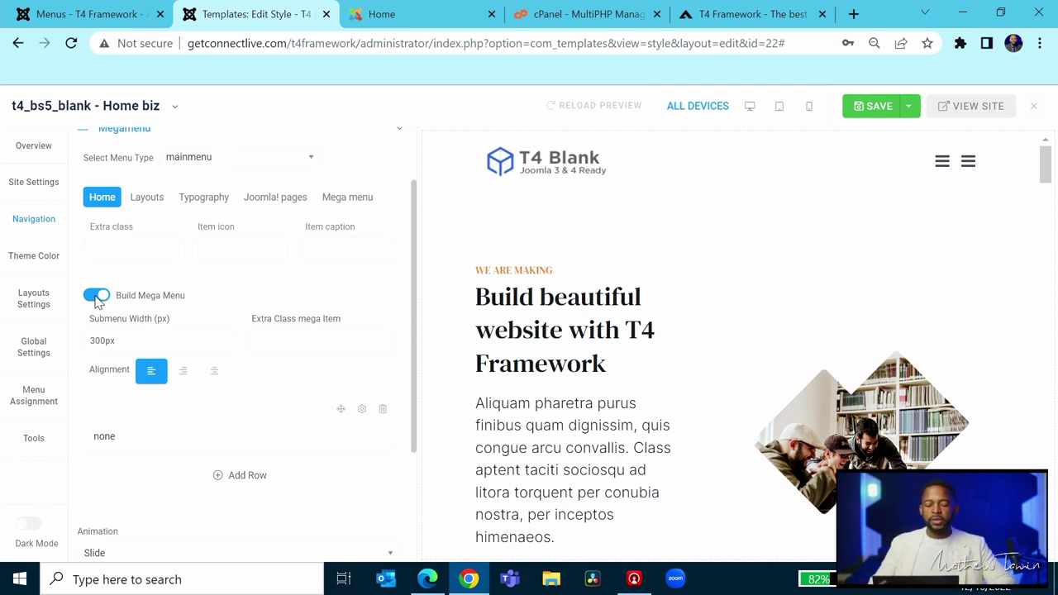
click(97, 299)
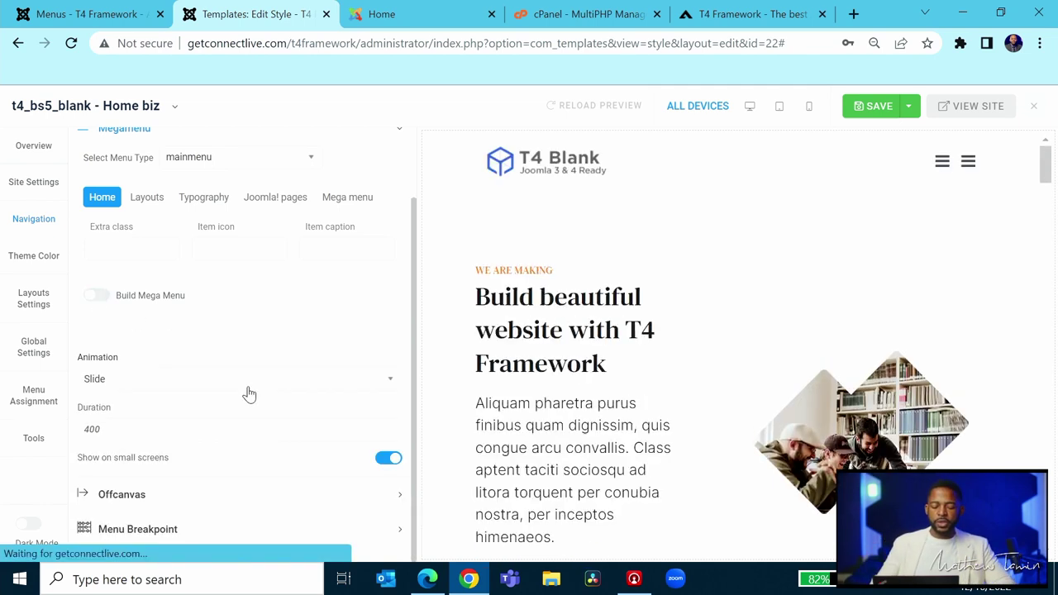
Step: Open the Offcanvas settings and switch the preview to mobile size to examine the collapsed megamenu
click(124, 496)
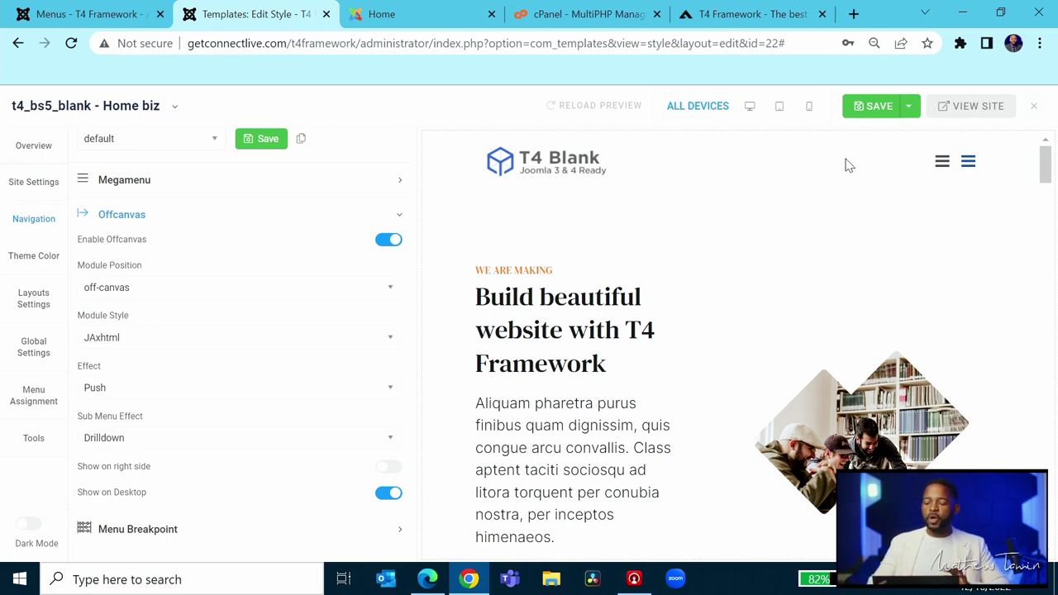
click(809, 106)
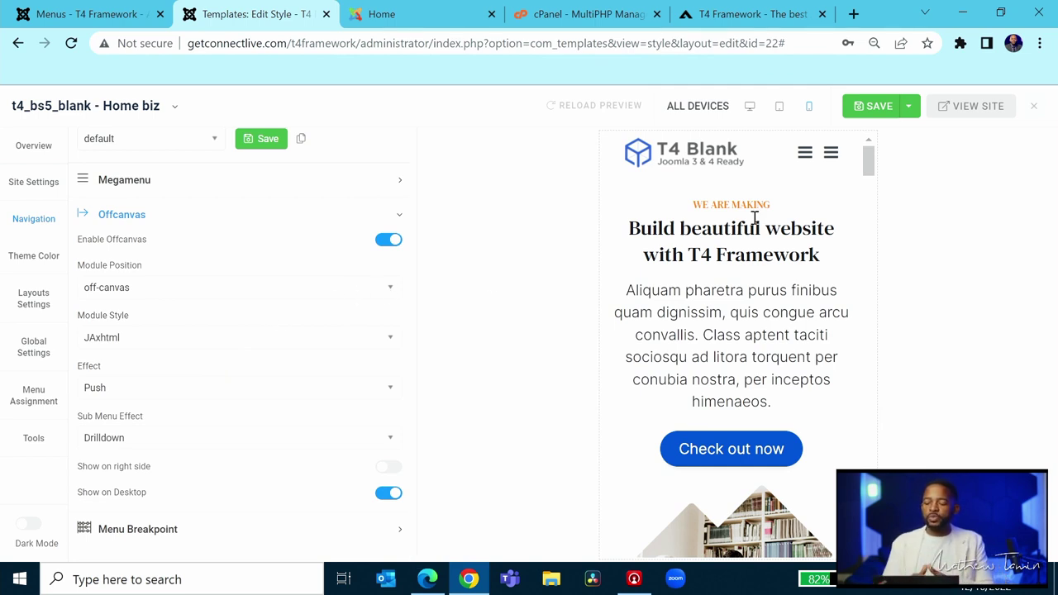
click(802, 151)
mouse_move(752, 268)
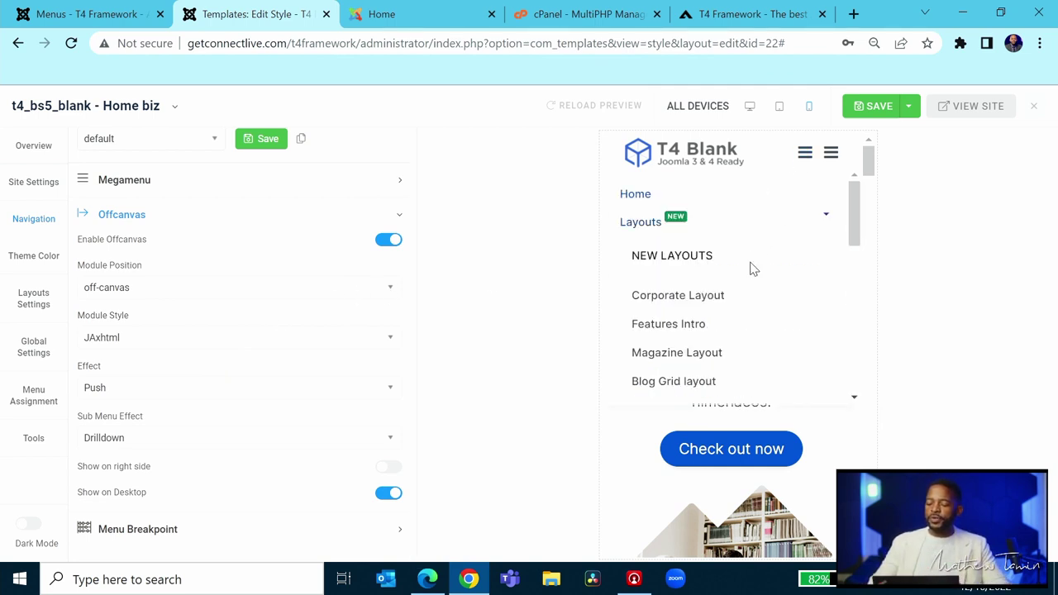
Step: Open the off-canvas menu in the mobile preview and drill down into its Layouts submenu
click(830, 155)
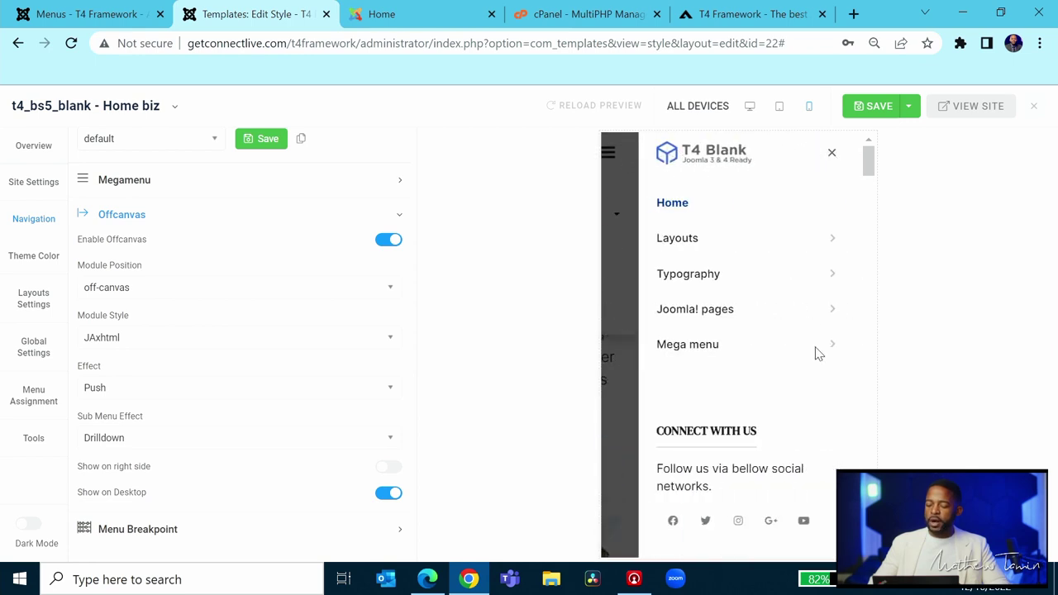
scroll(793, 380, down, 3)
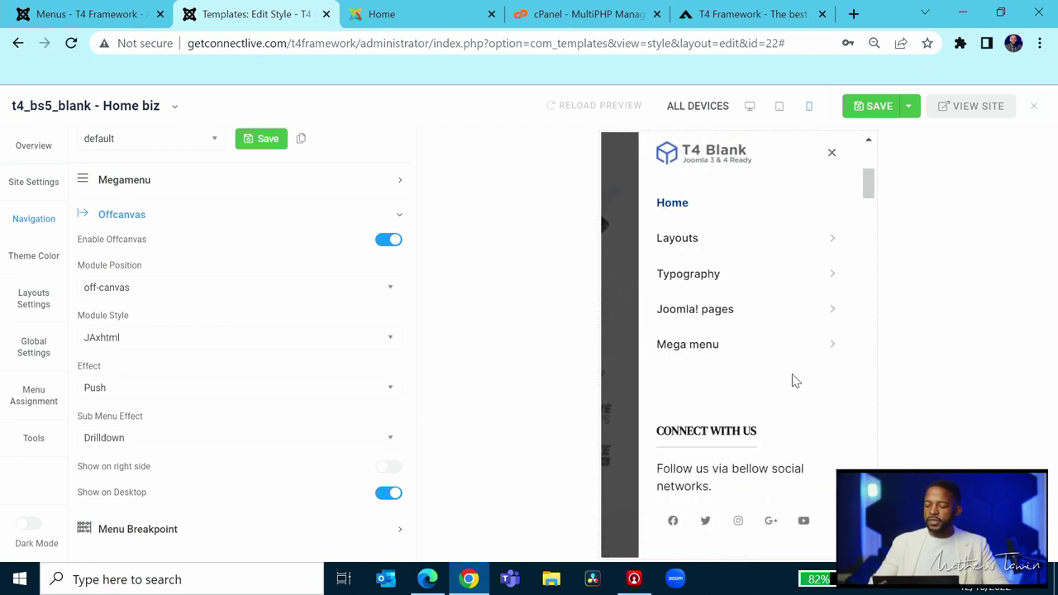
click(833, 241)
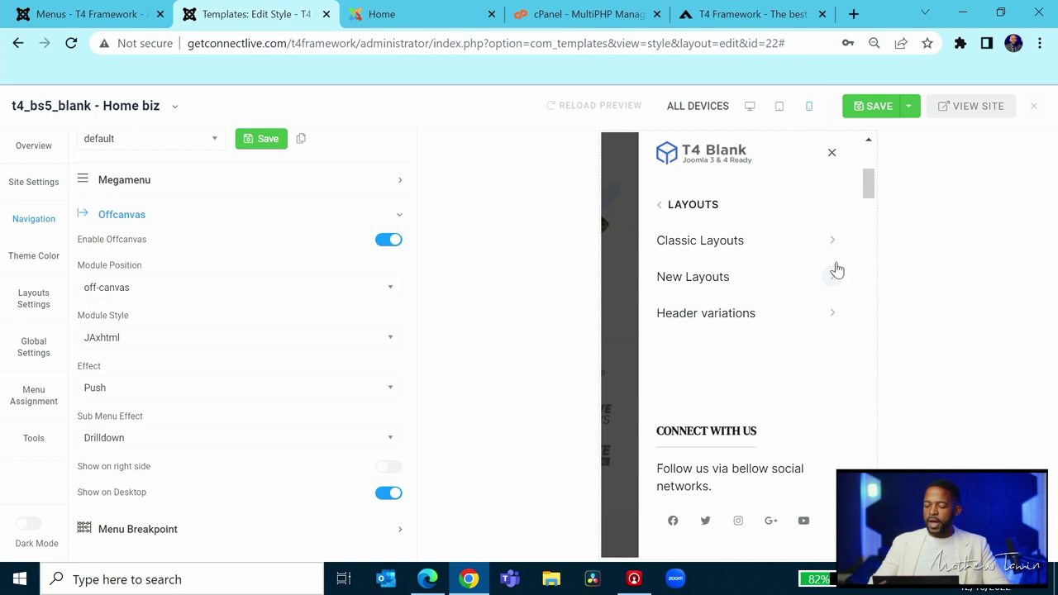
Step: Go back out of the Layouts submenu and close the off-canvas menu in the mobile preview
click(665, 206)
click(831, 157)
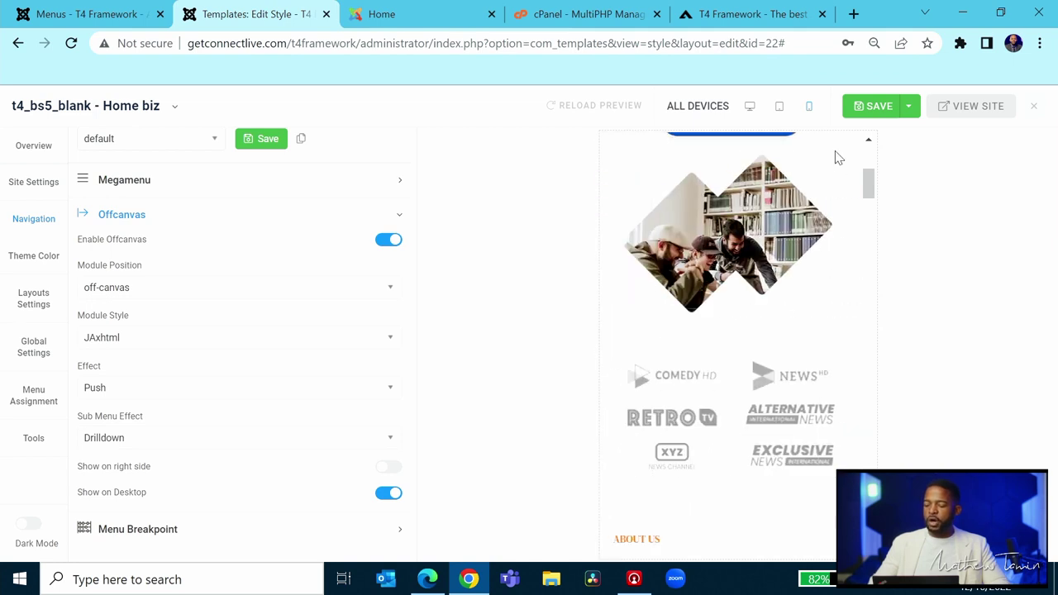
scroll(851, 223, up, 5)
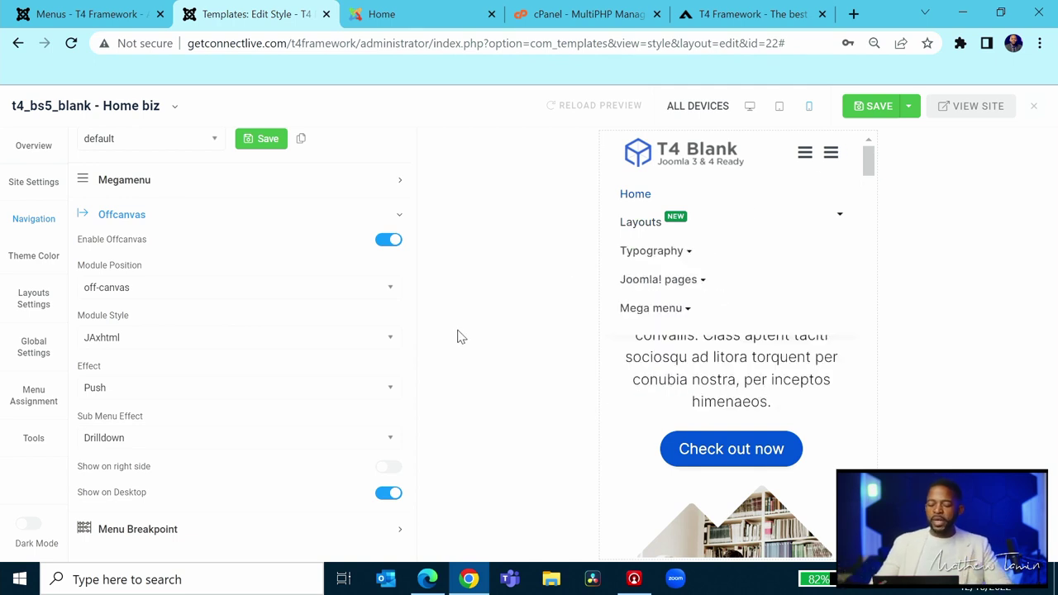
Step: View the Offcanvas Module Position and Effect options, keeping off-canvas and Push selected
click(174, 289)
click(174, 290)
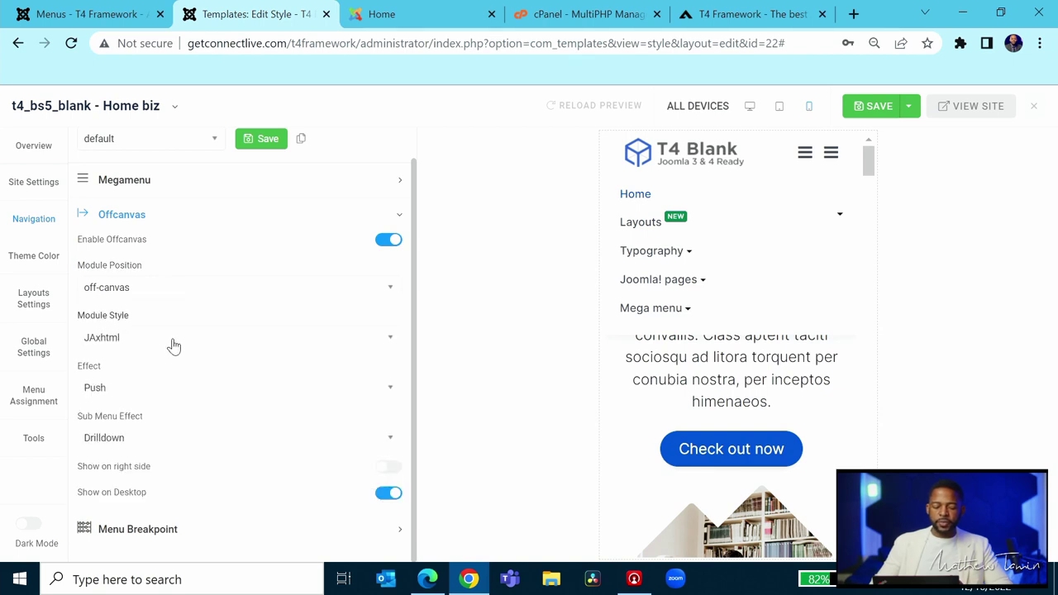
click(213, 392)
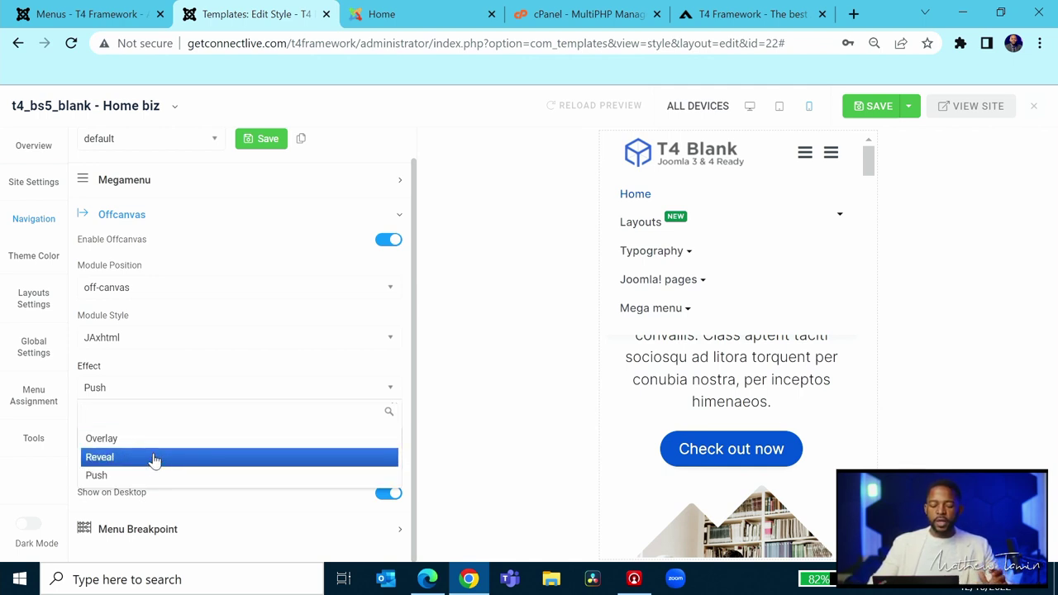
click(188, 362)
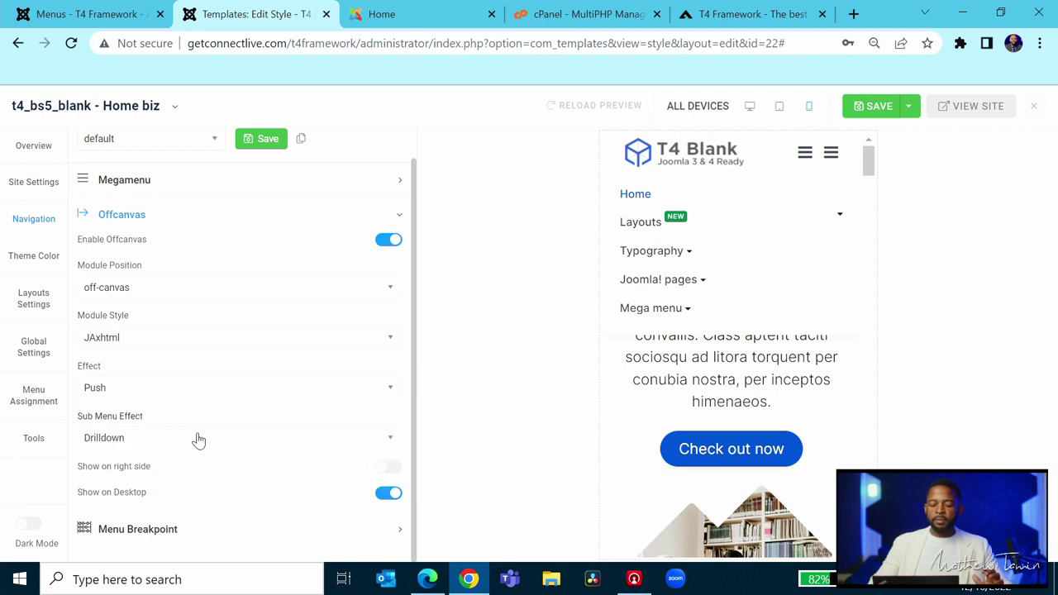
Step: Drill into Layouts in the preview's off-canvas menu, view the Sub Menu Effect options, and close the menu
click(830, 154)
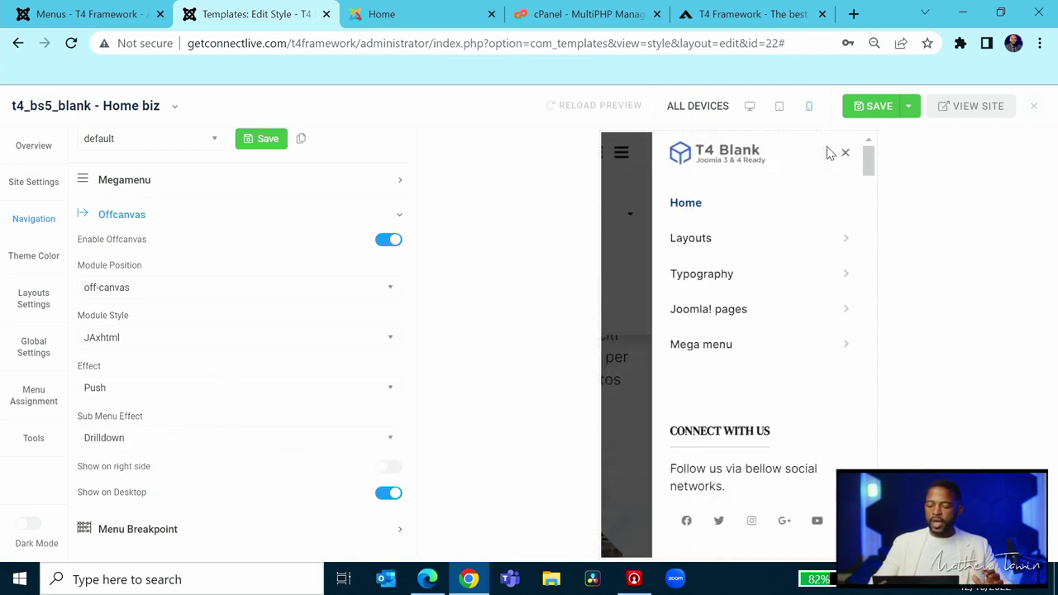
click(832, 238)
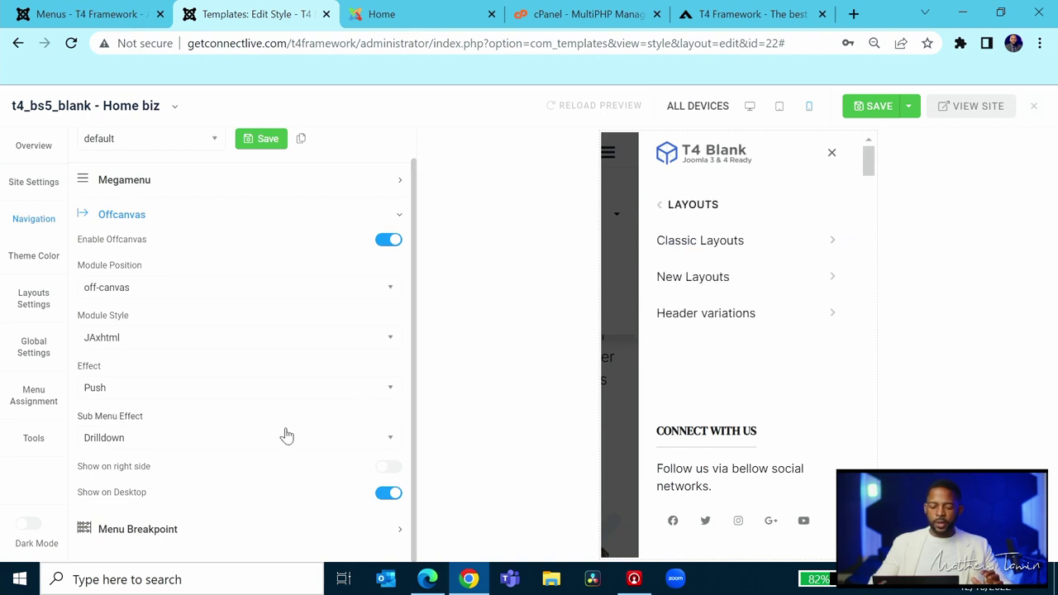
click(392, 442)
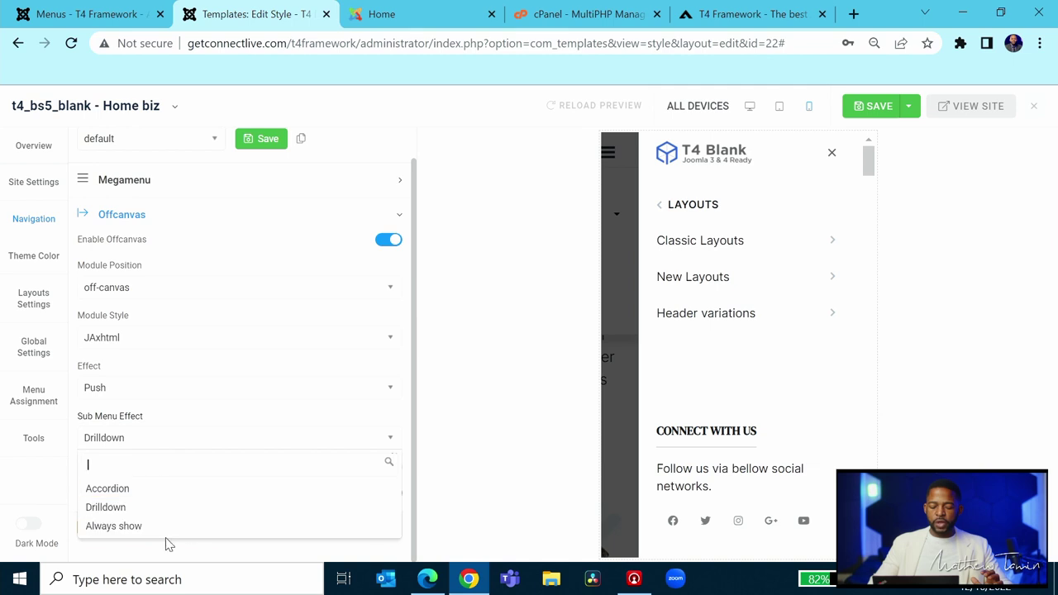
click(248, 413)
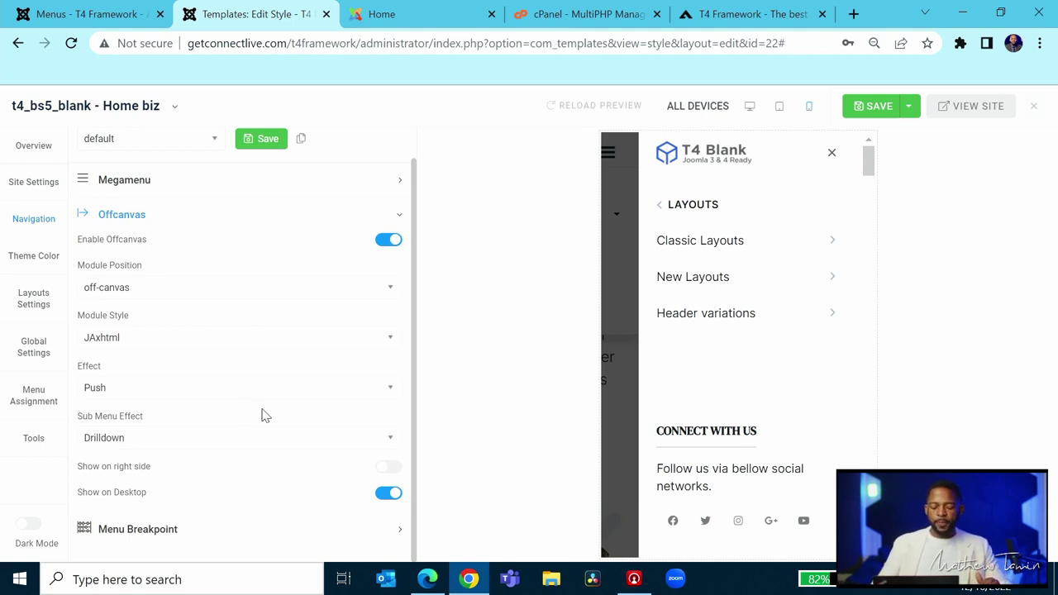
click(829, 153)
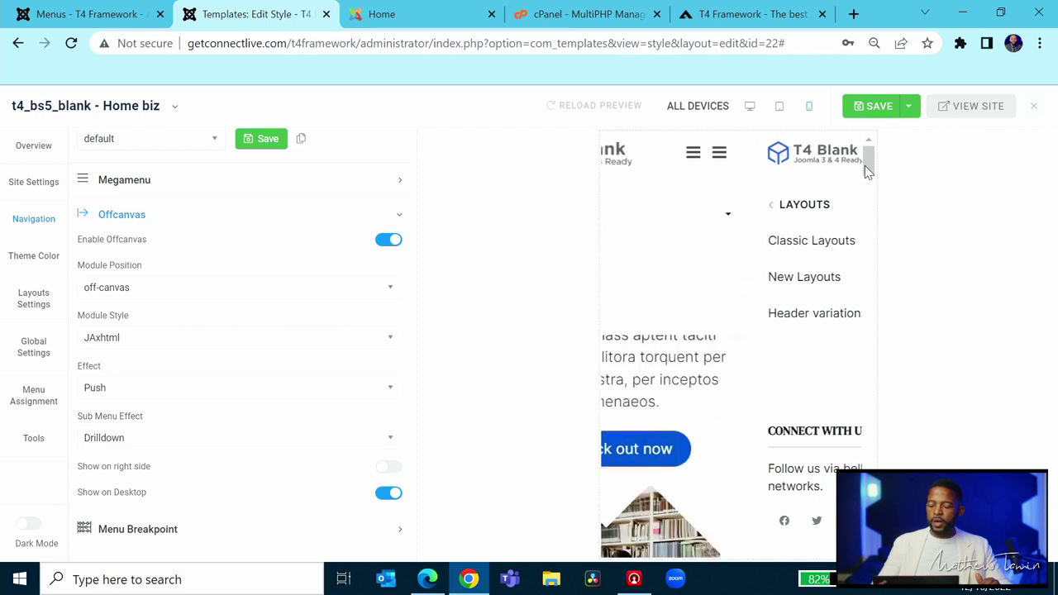
click(830, 153)
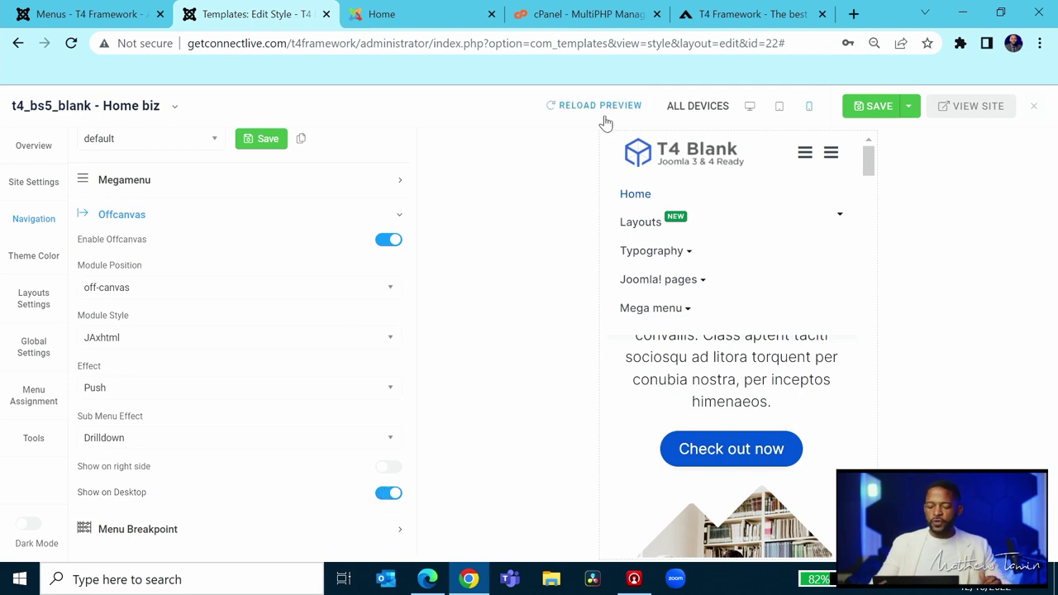
Step: Switch the preview to desktop size and look for the off-canvas menu there and on the live Home page
click(750, 108)
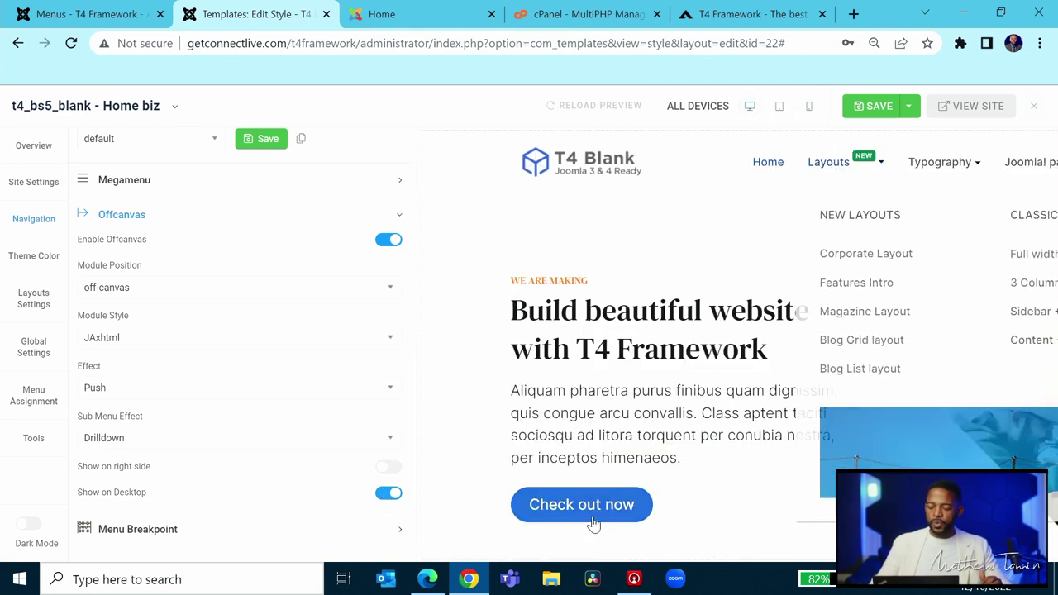
mouse_move(1040, 161)
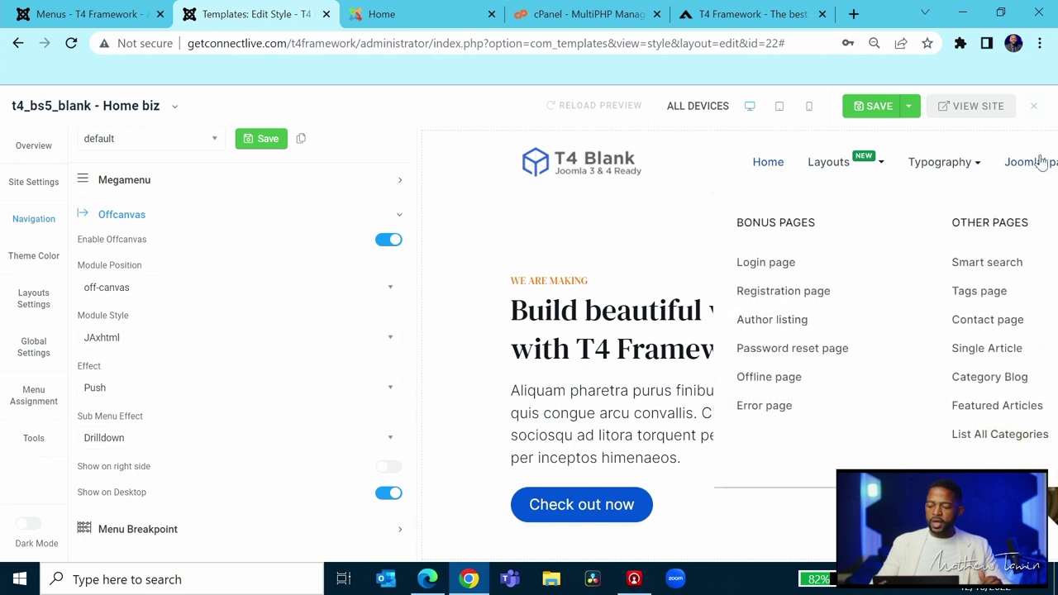
click(381, 14)
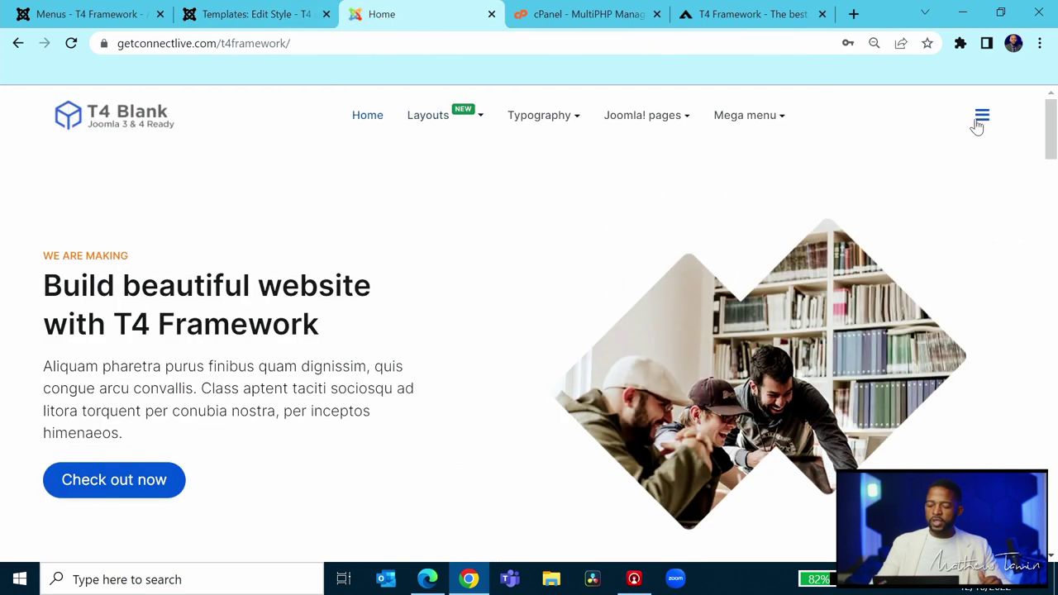
Step: Return to the template style editor, turn off Show on Desktop for the offcanvas menu, and save the navigation settings
click(278, 16)
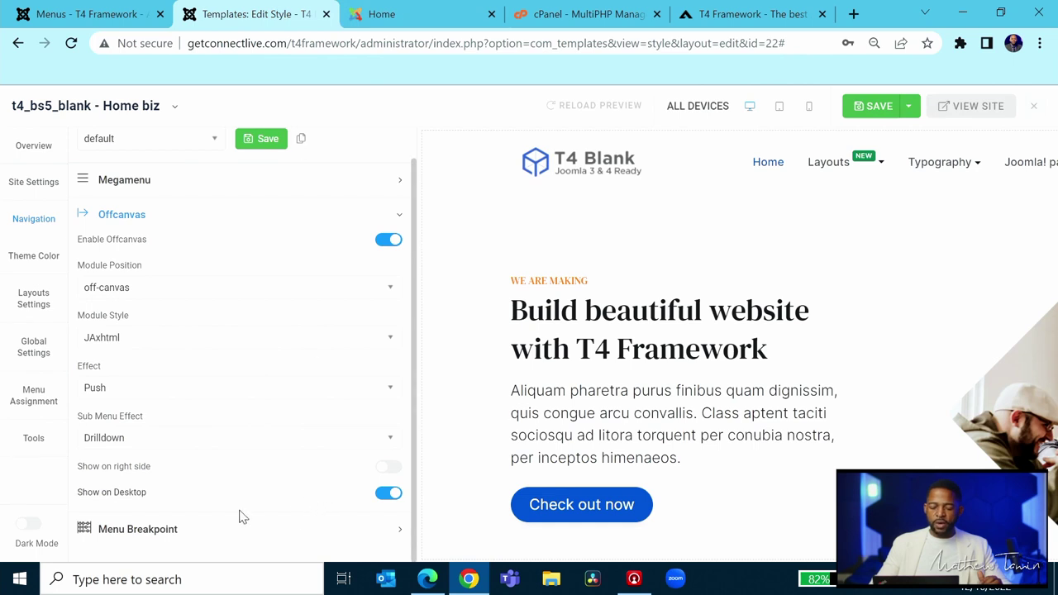
click(388, 493)
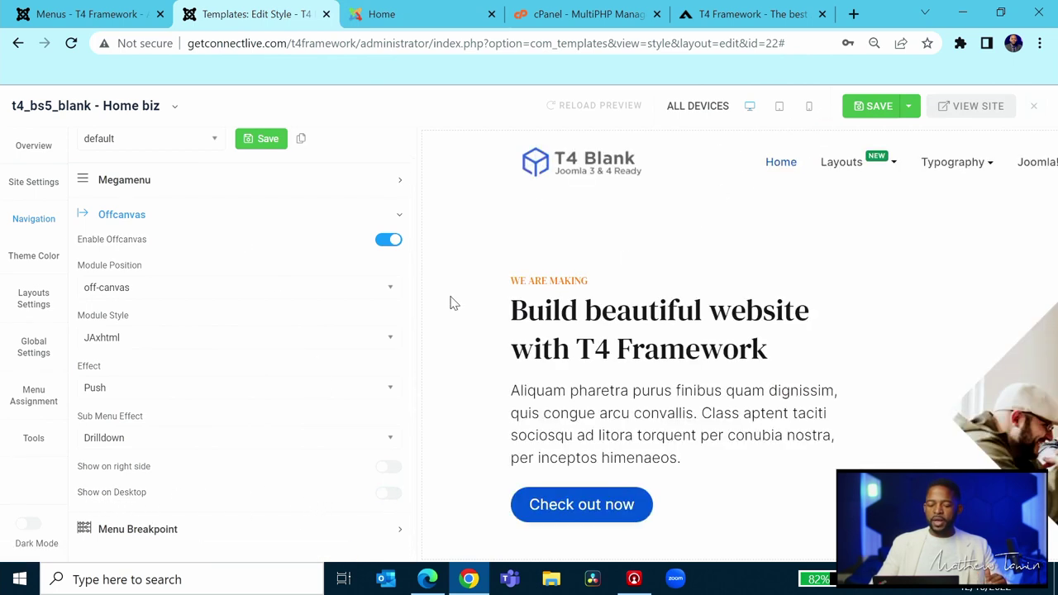
click(262, 139)
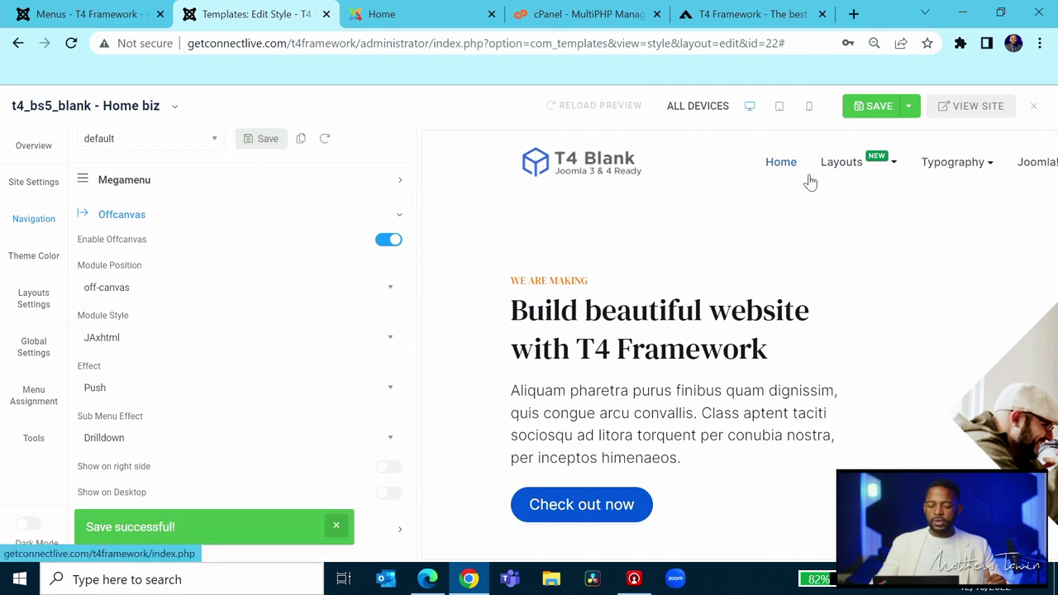
Step: Reload the live Home page to check its header without the desktop off-canvas menu
mouse_move(856, 182)
click(380, 11)
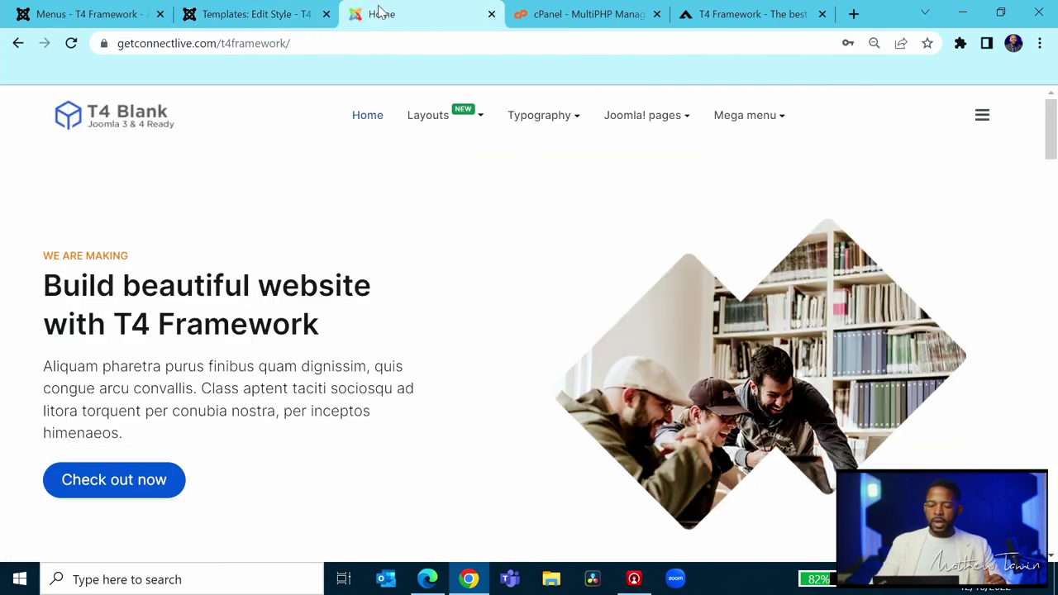
click(65, 49)
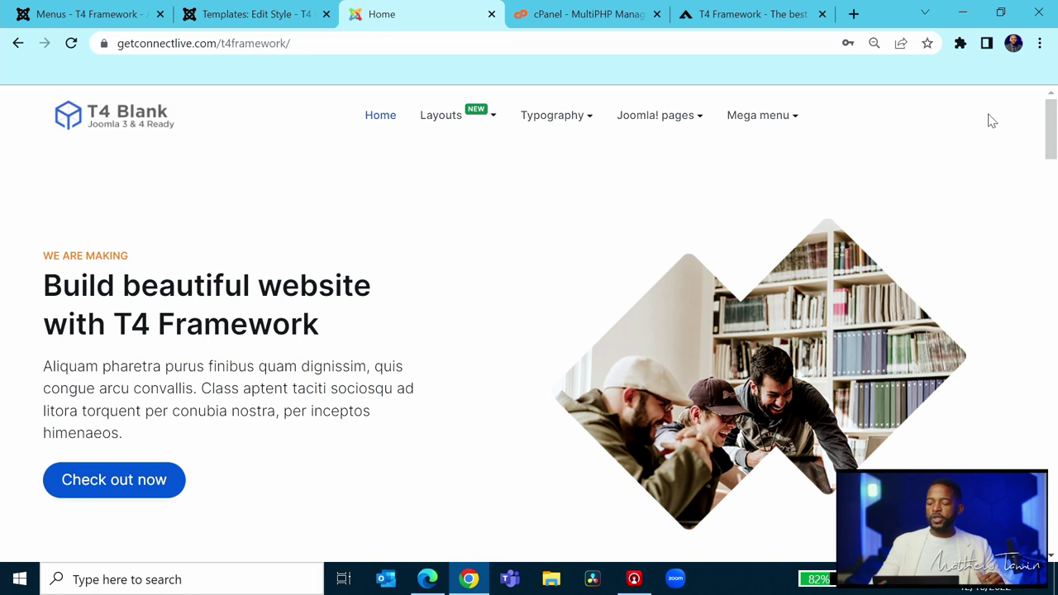
Step: Return to the template style editor, turn Show on Desktop back on, and save the navigation settings
click(256, 18)
click(392, 495)
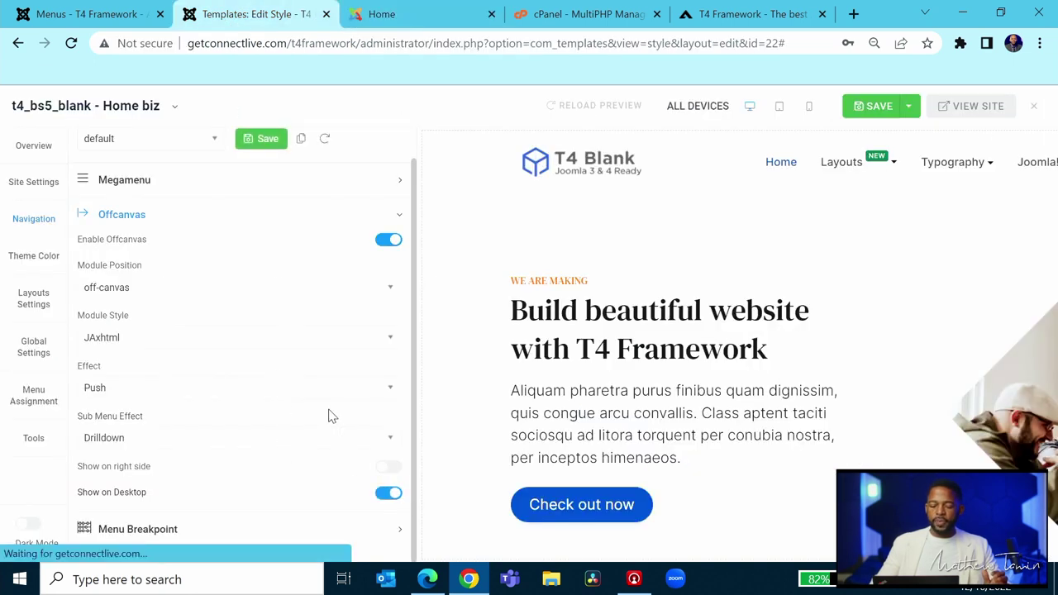
click(258, 174)
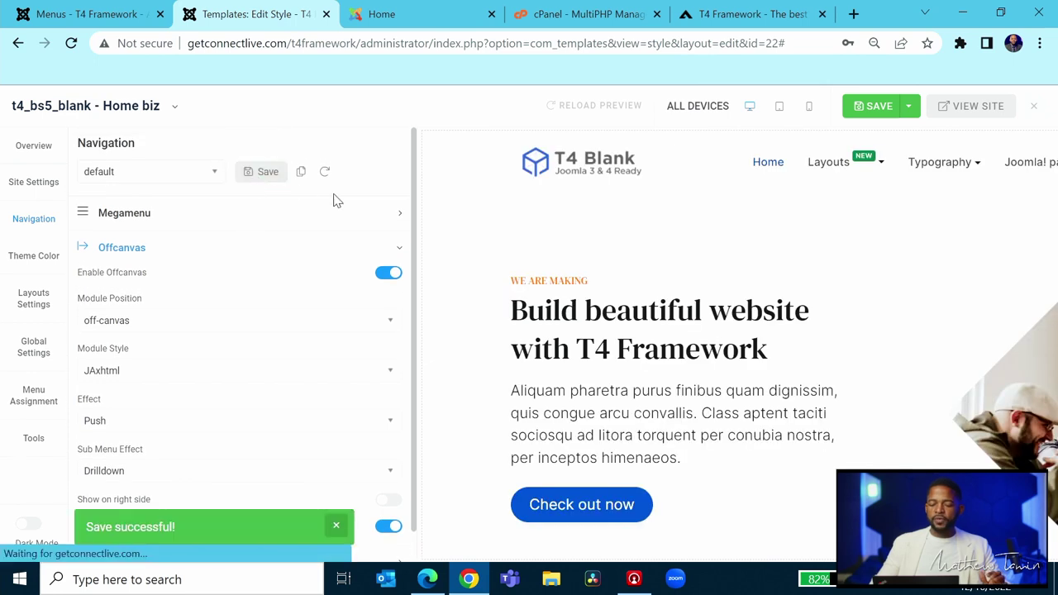
Step: Reload the live Home page, then open and close its off-canvas menu
click(363, 13)
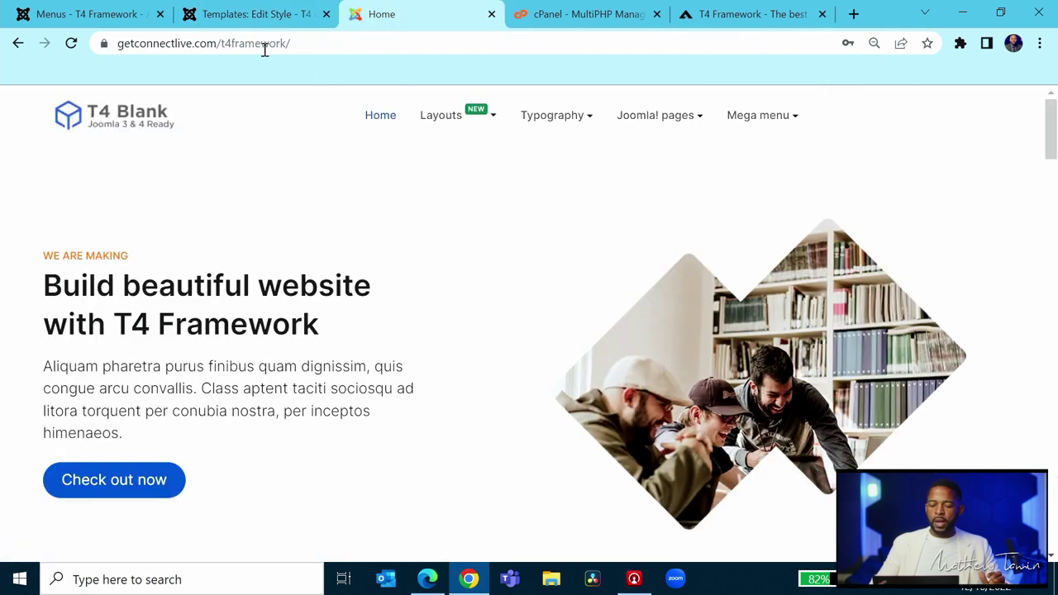
click(71, 43)
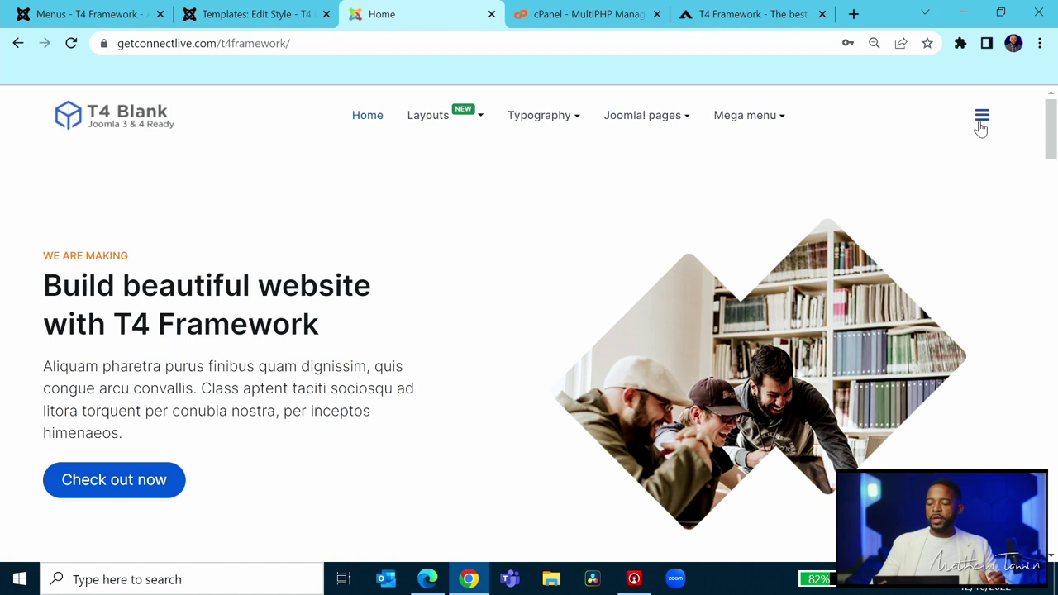
click(981, 118)
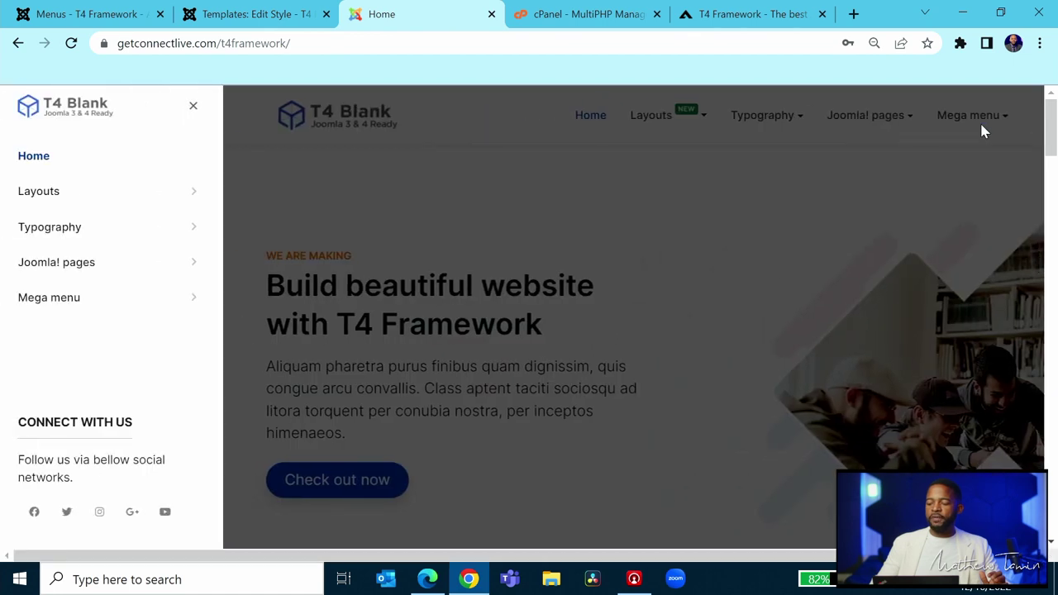
click(193, 105)
Step: Return to the template style editor and review the Offcanvas Effect and Module Position options without changing them
click(259, 10)
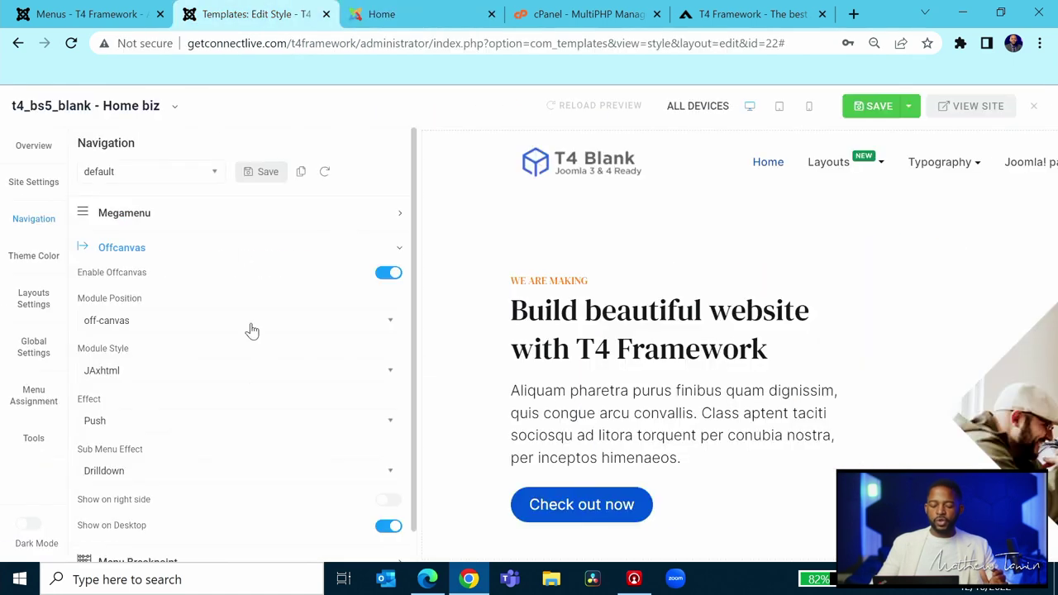
click(213, 421)
click(213, 421)
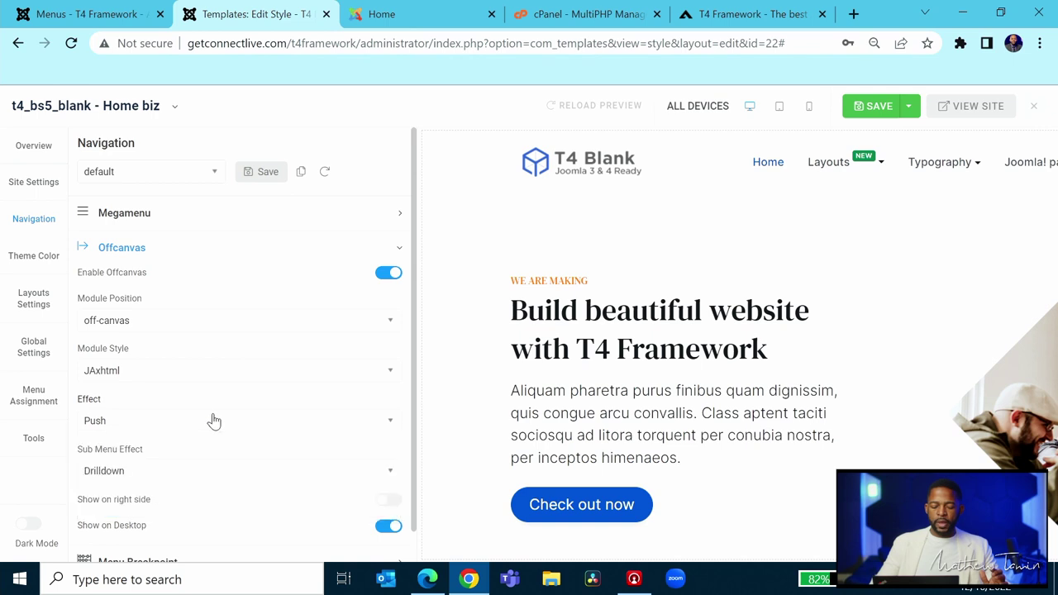
click(215, 330)
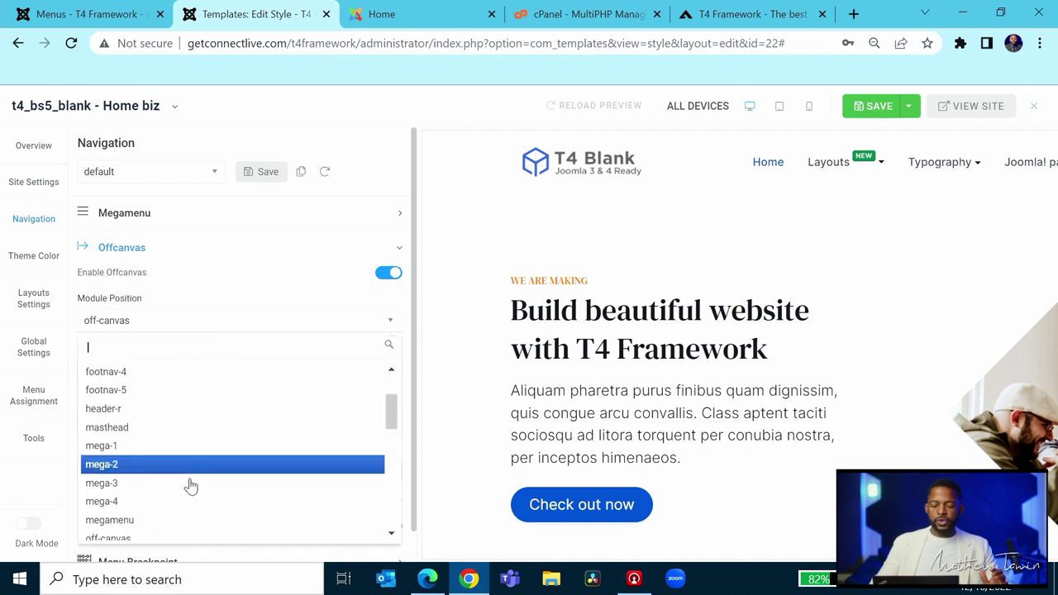
click(215, 282)
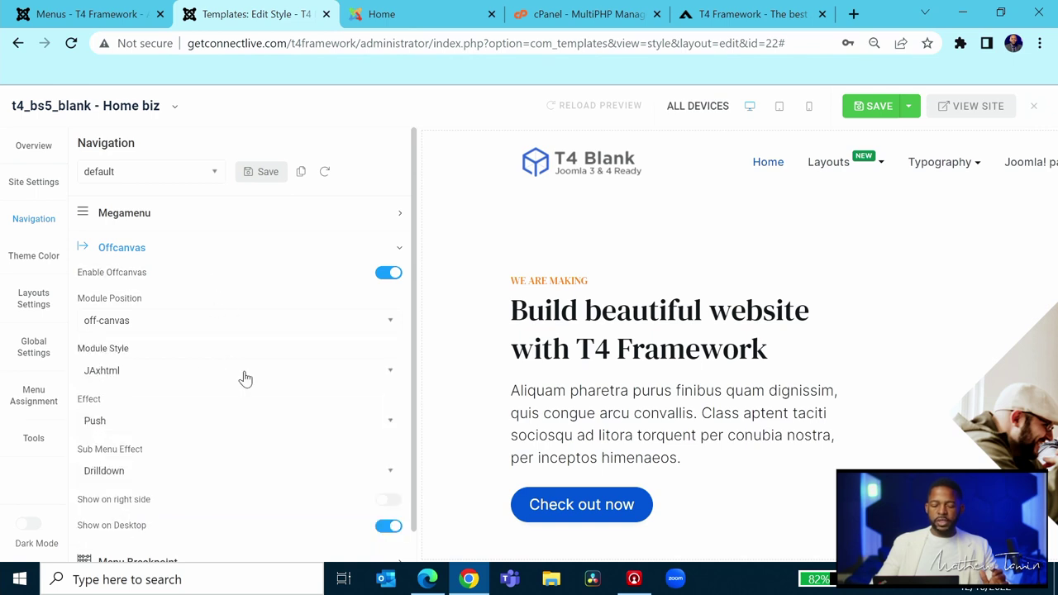
Step: Open the Menu Breakpoint settings, view the megamenu breakpoint options keeping Larger Screen (LG), and collapse the section
scroll(252, 405, down, 1)
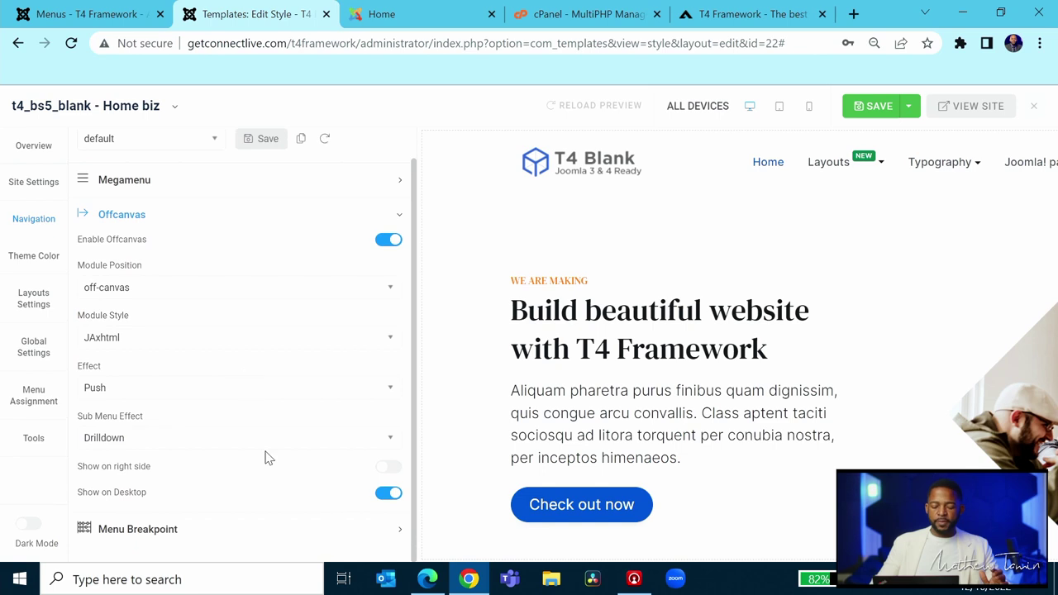
click(252, 535)
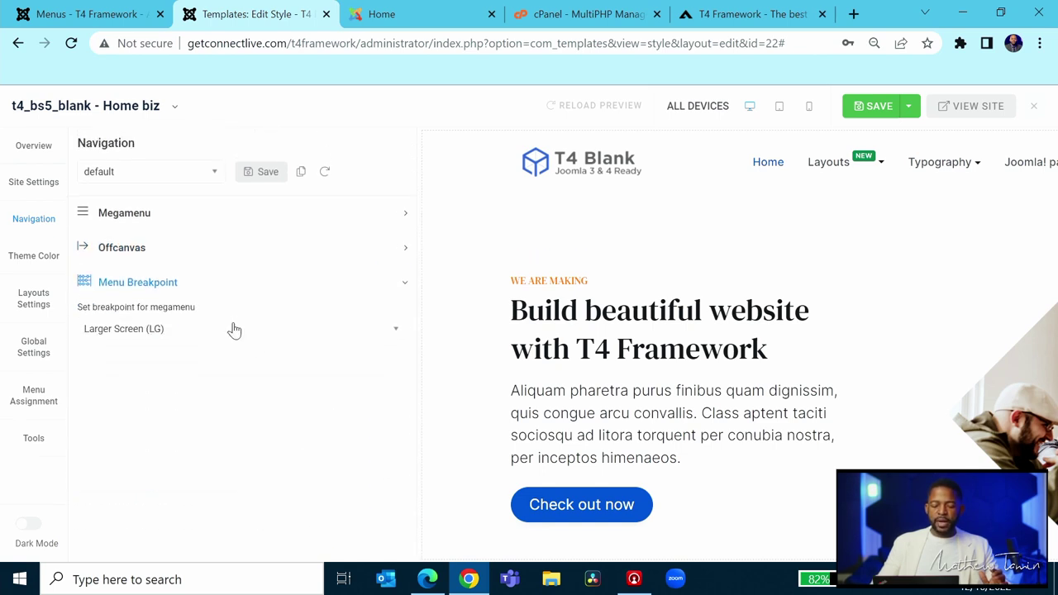
click(234, 329)
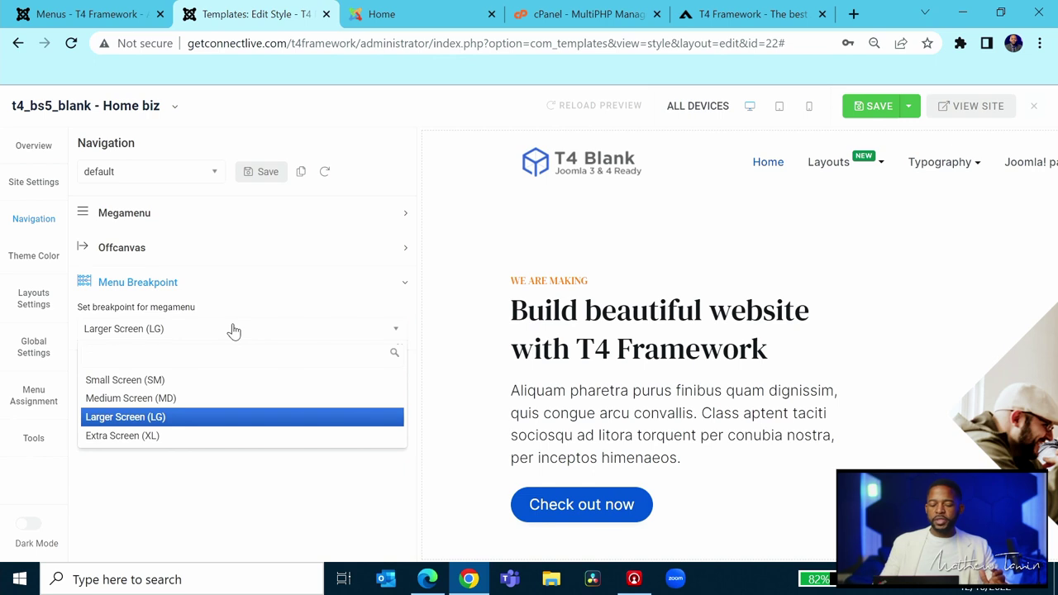
click(234, 330)
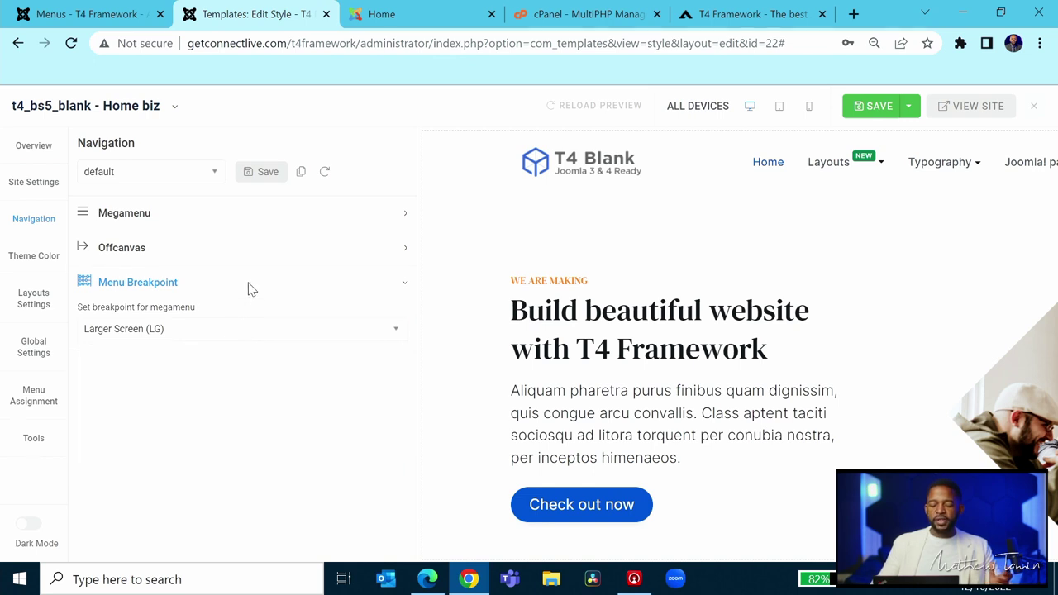
click(249, 287)
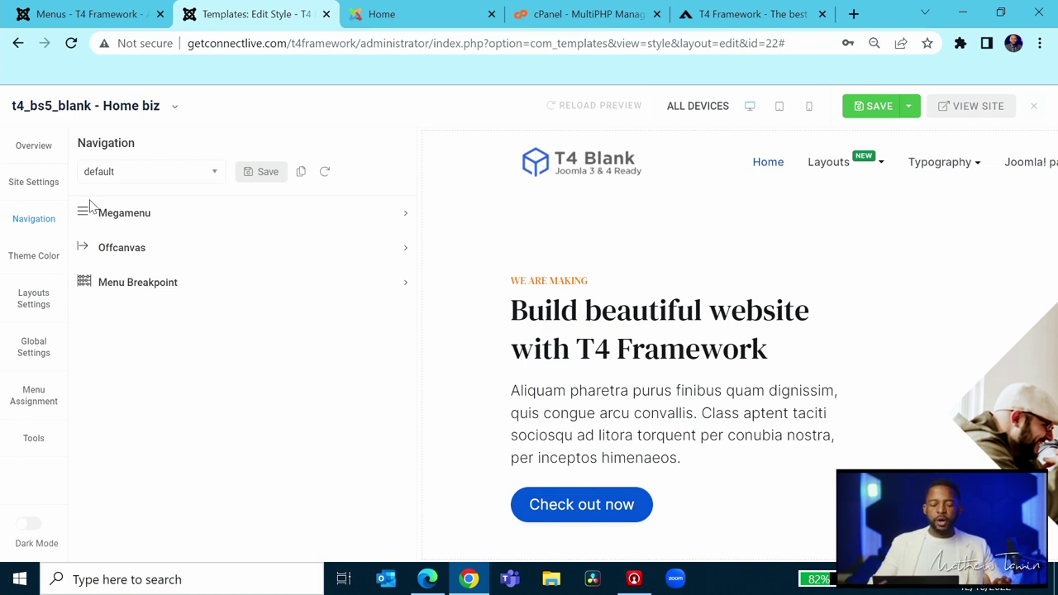
Step: In the Site Settings' Logo Settings, replace the logo image with joomla_black.png from the images folder
click(34, 183)
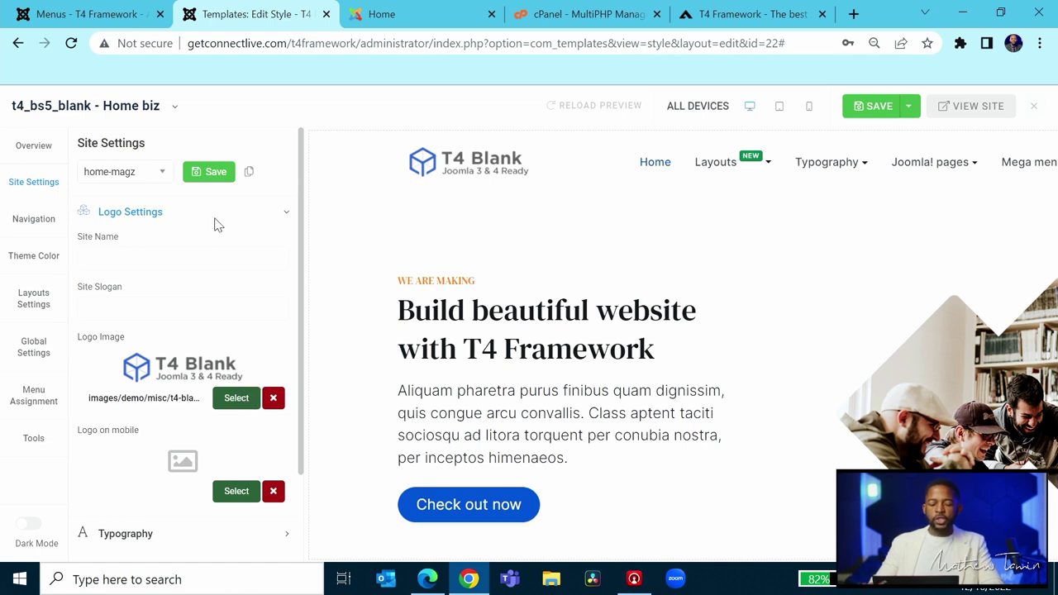
click(237, 400)
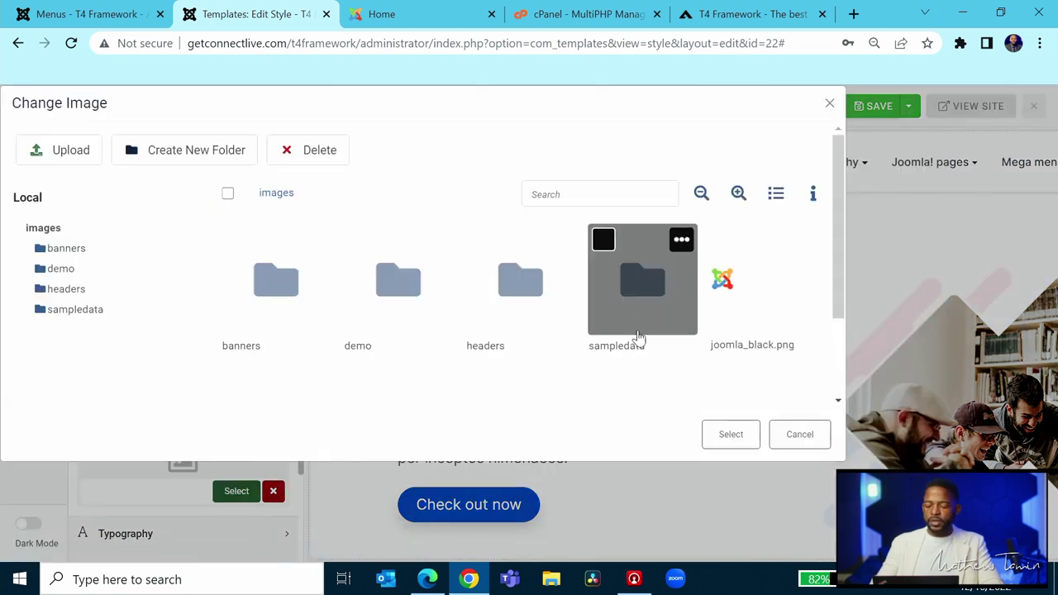
scroll(720, 312, down, 3)
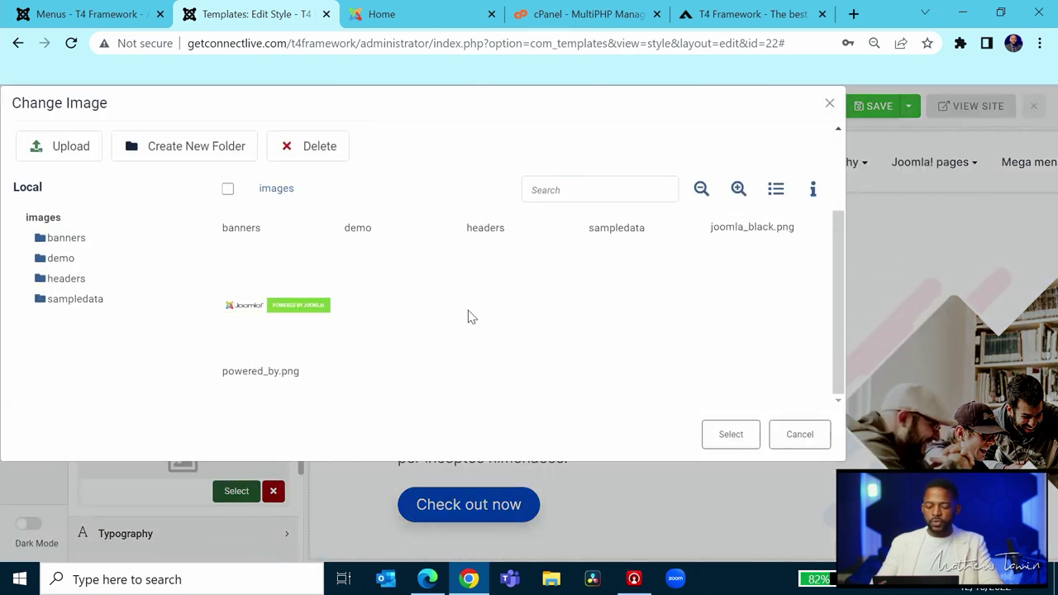
scroll(525, 337, up, 3)
click(725, 239)
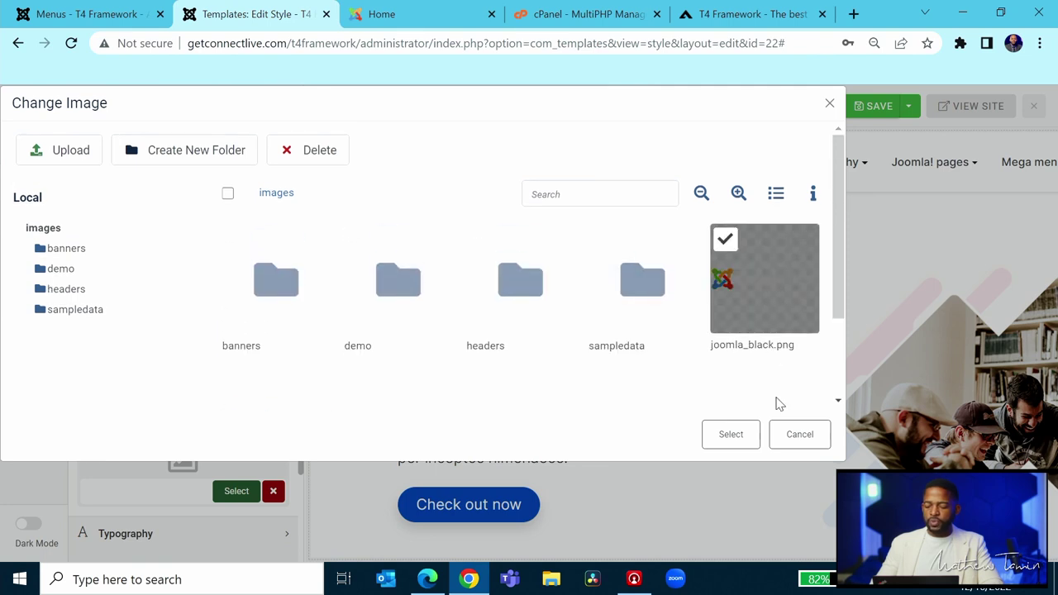
click(730, 435)
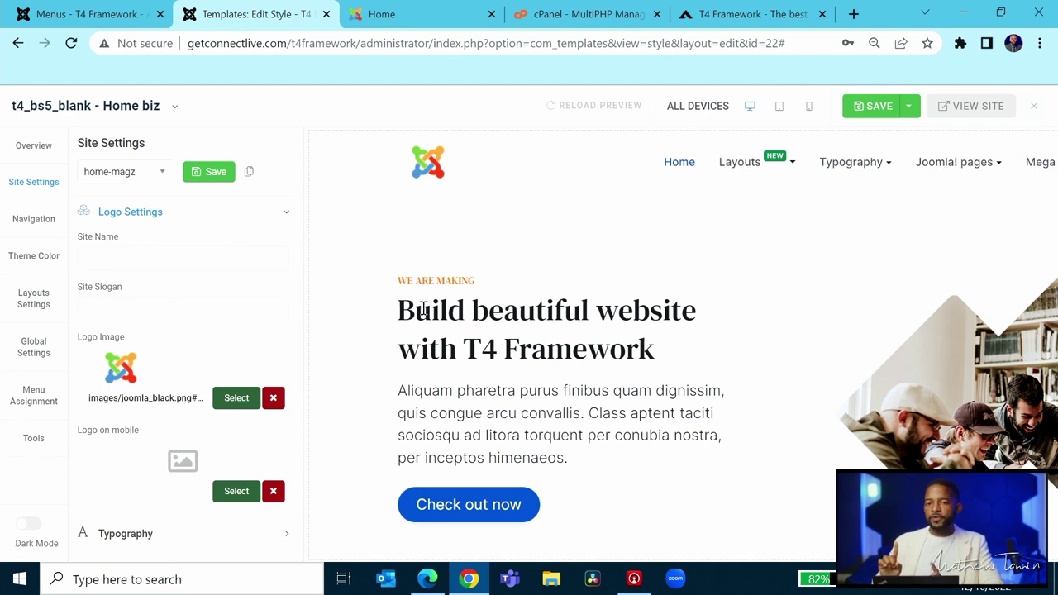
Step: Save the home-magz site settings and reload the live Home page to check the logo
click(868, 107)
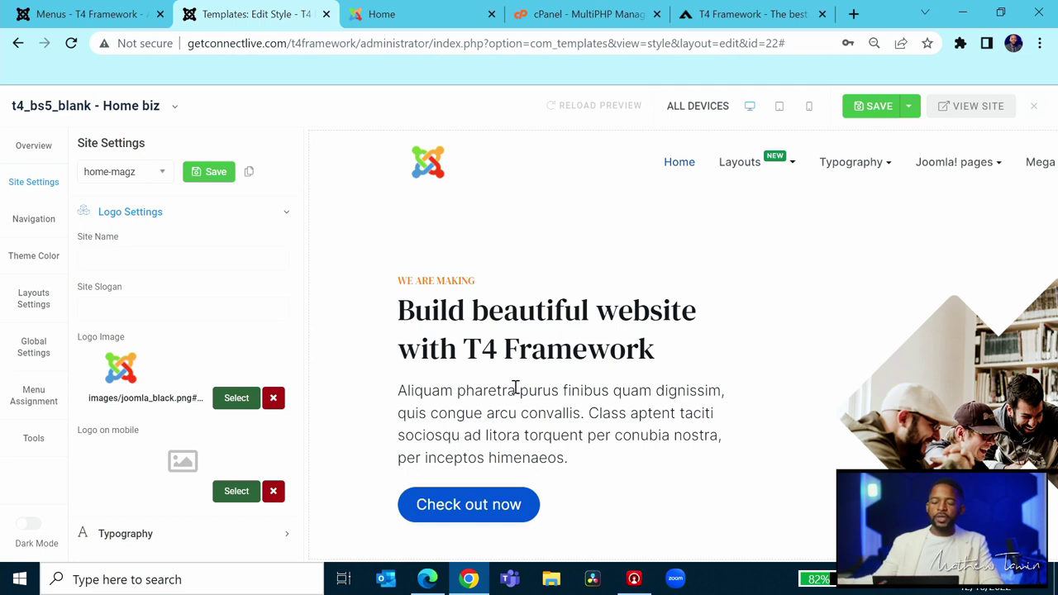
click(211, 175)
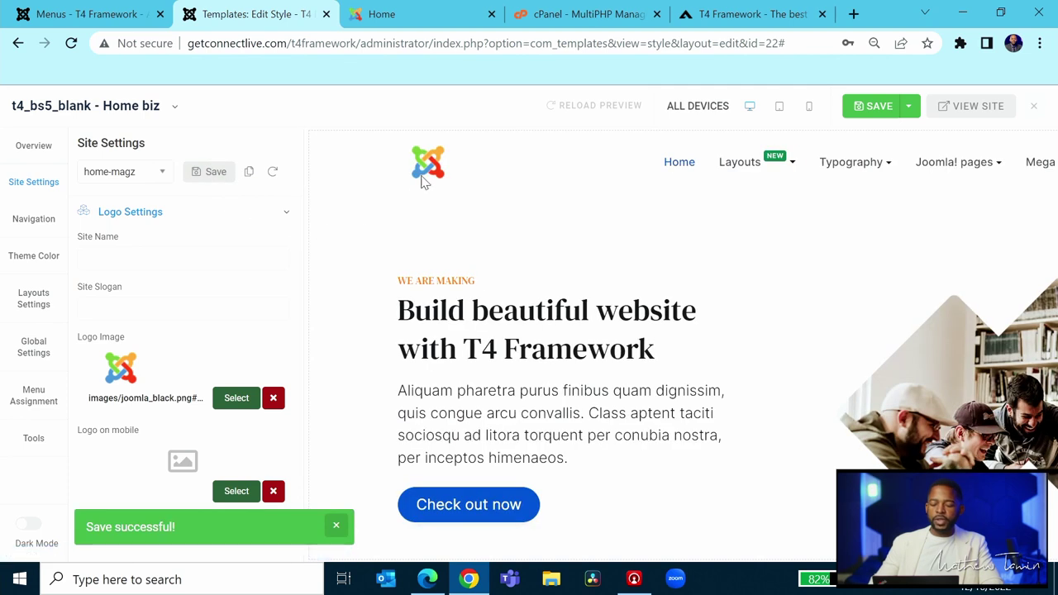
click(381, 14)
click(71, 43)
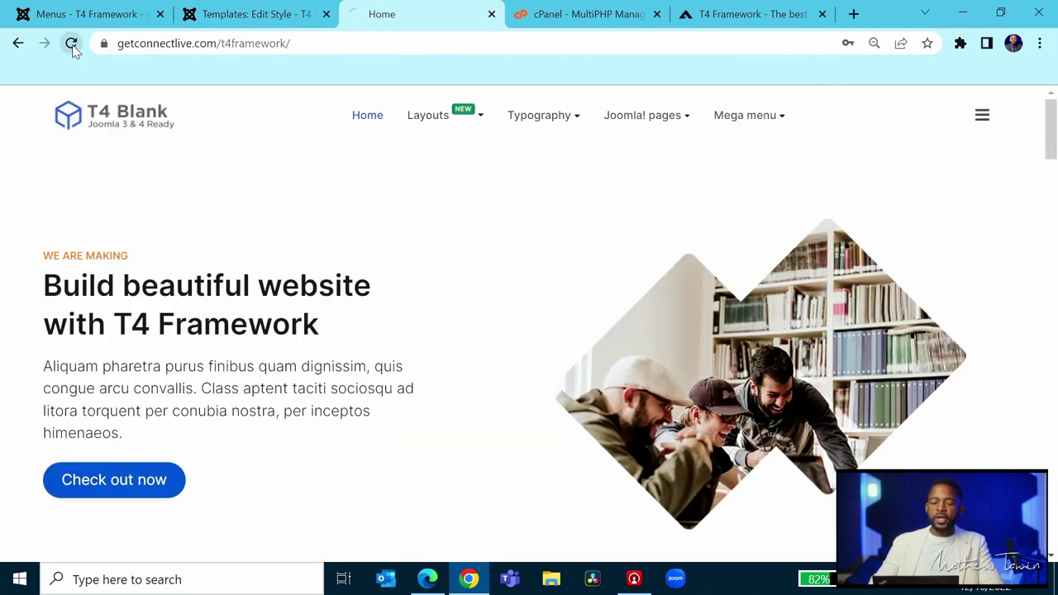
Step: Save the whole template style from its editor, reload the live Home page to check the logo, and return to the editor
click(220, 16)
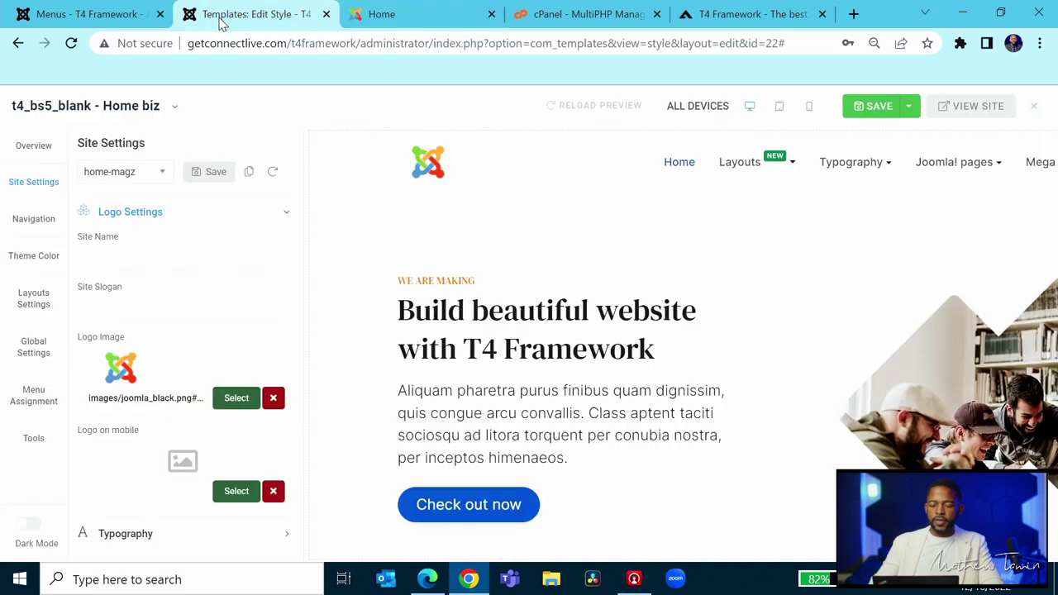
click(868, 112)
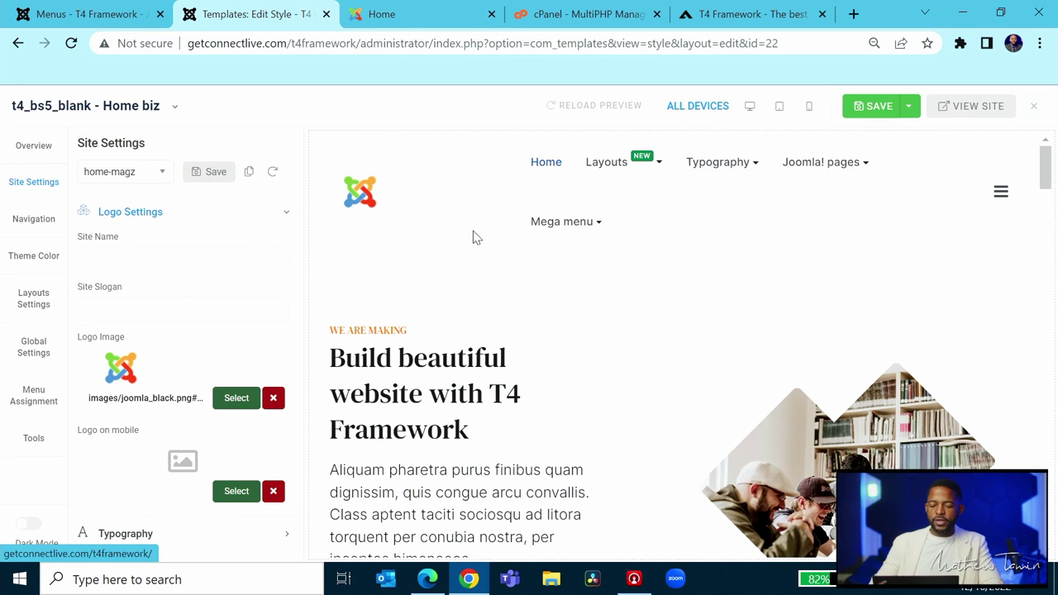
click(382, 14)
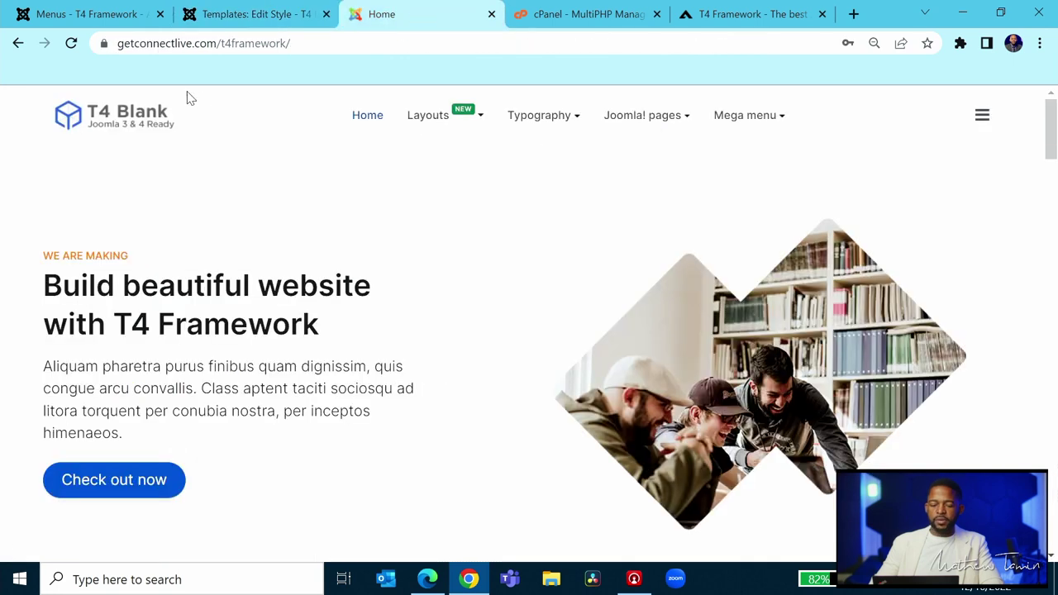
click(72, 50)
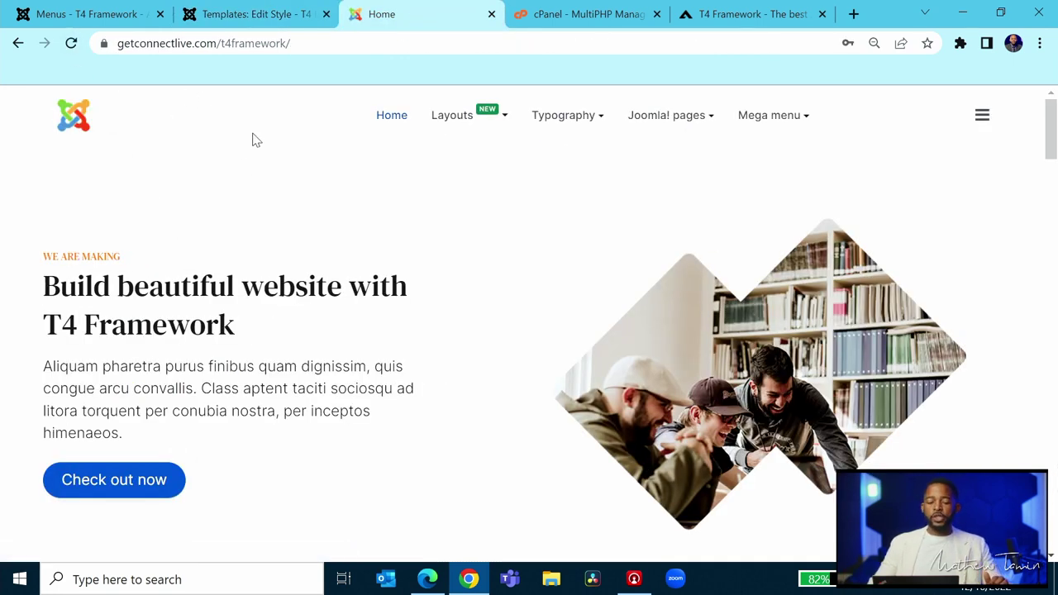
click(253, 19)
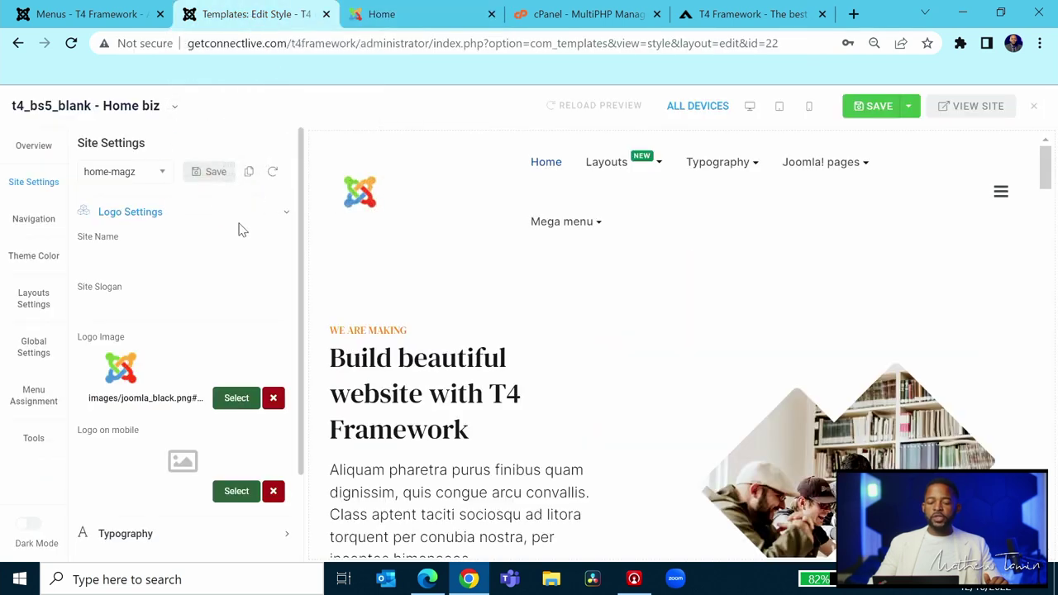